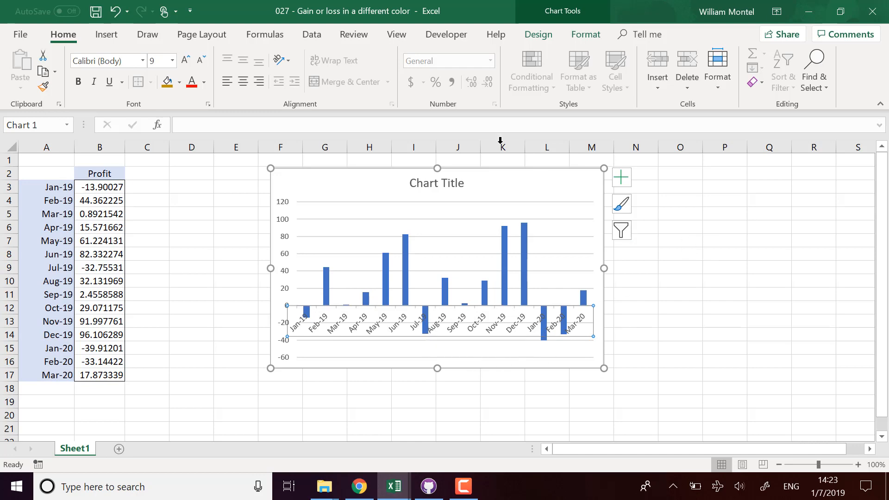
- Move the profit chart slightly closer to the data table and deselect it
drag(533, 182, 516, 186)
click(705, 240)
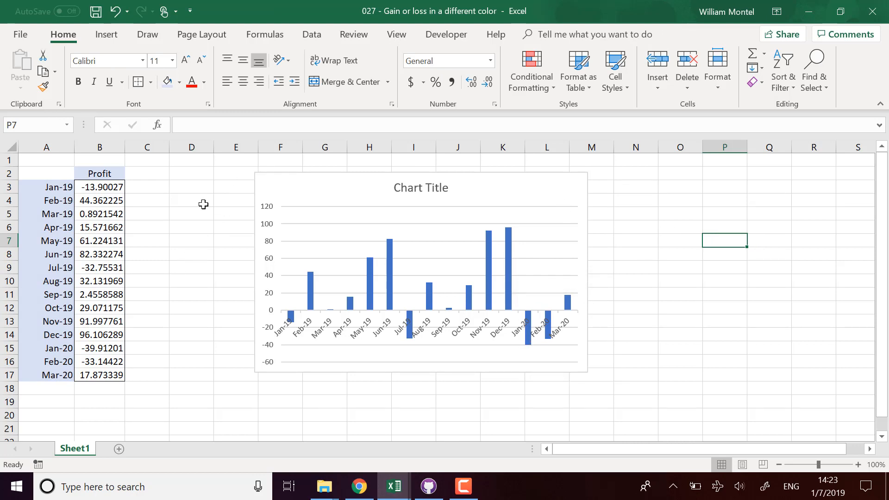
drag(111, 186, 111, 376)
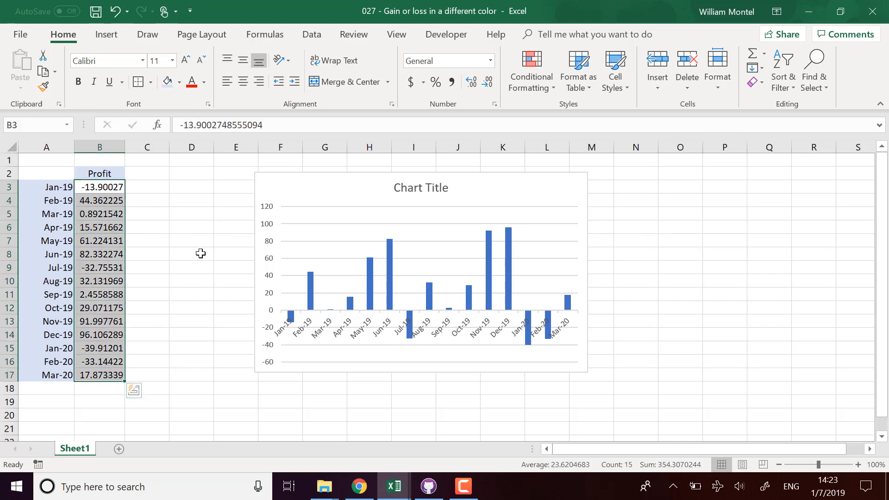
click(200, 253)
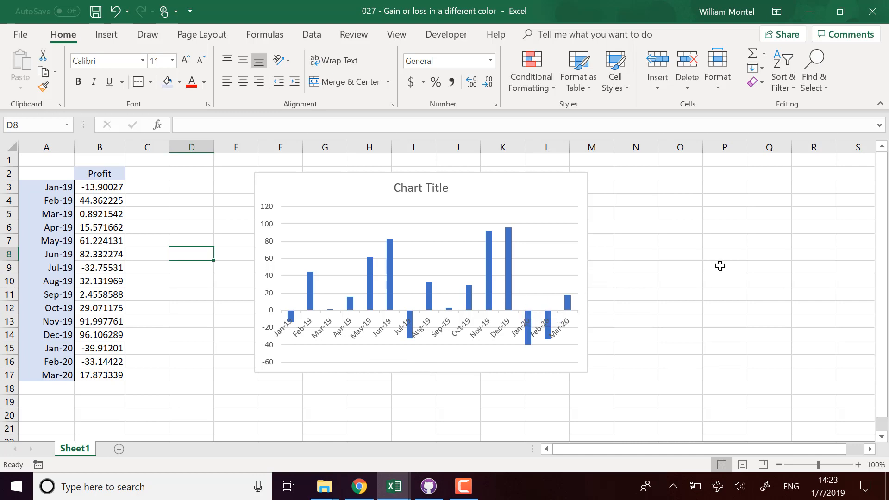
click(160, 192)
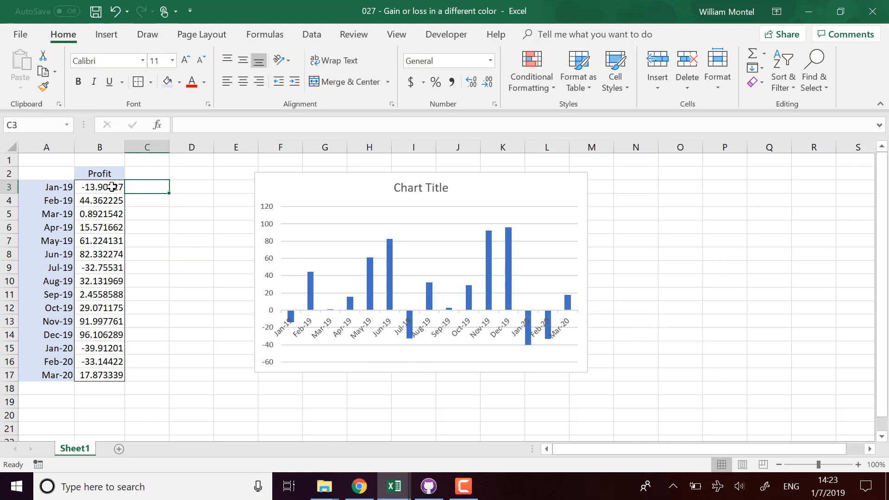
drag(112, 187, 94, 375)
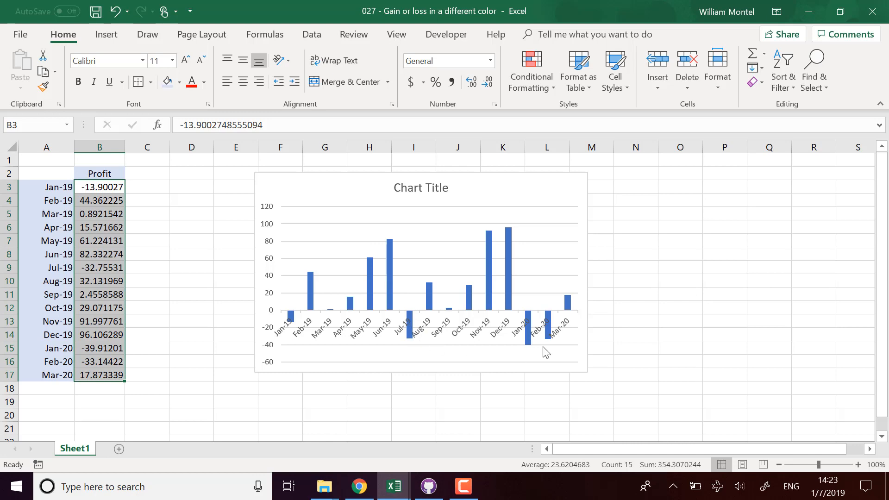
click(659, 296)
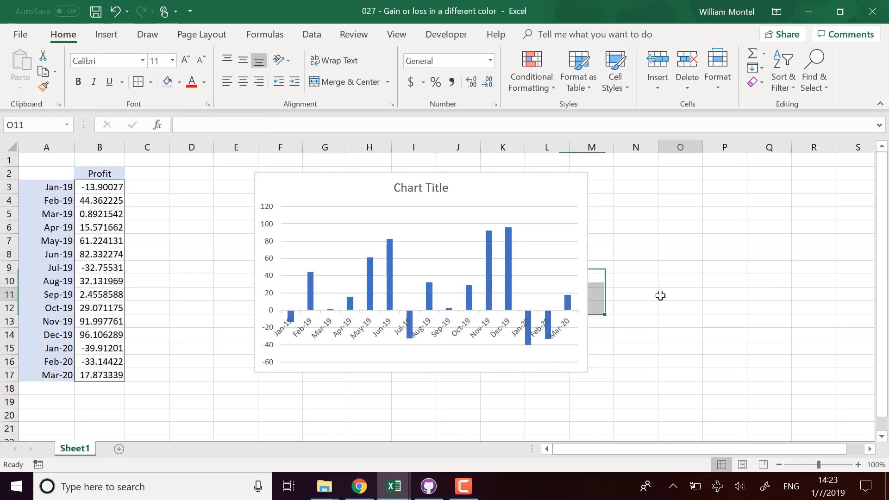
- Fill only the Jan-20 bar in the chart with standard red
click(529, 344)
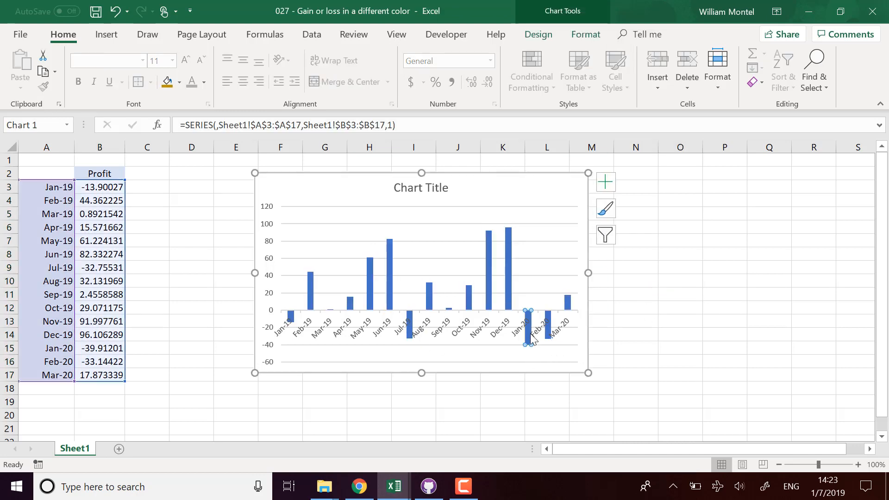
right_click(527, 342)
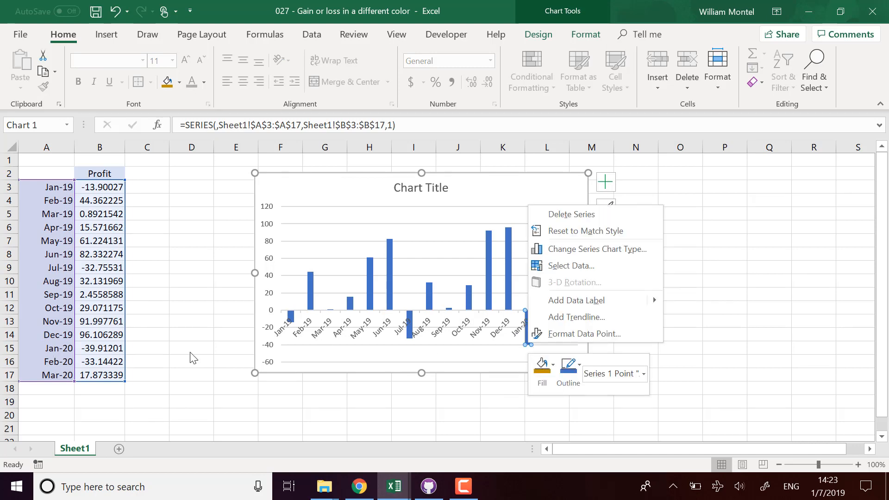
click(549, 370)
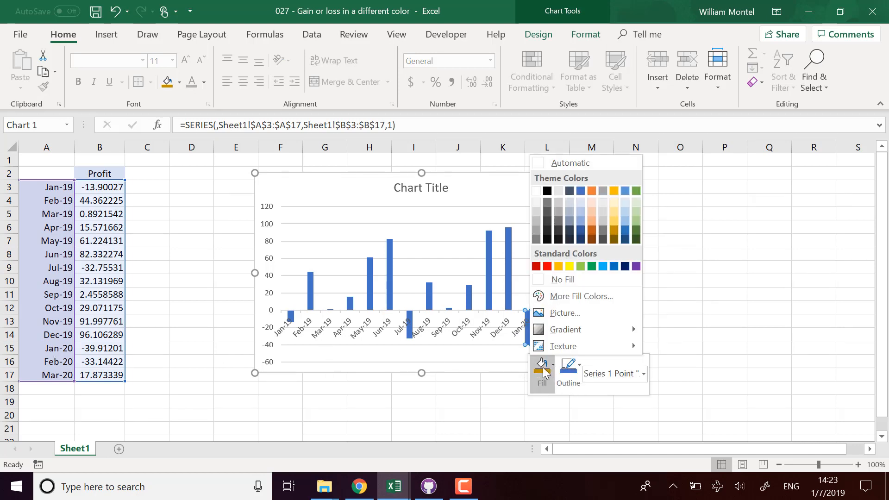
click(548, 265)
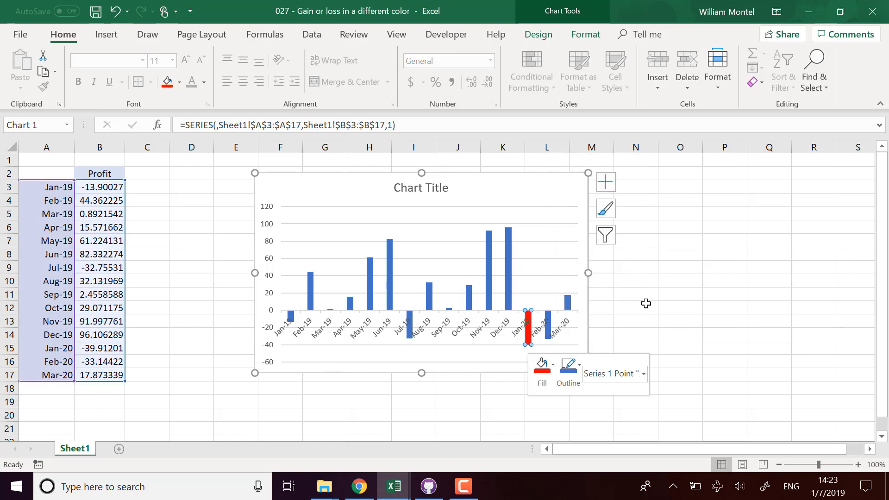
click(667, 296)
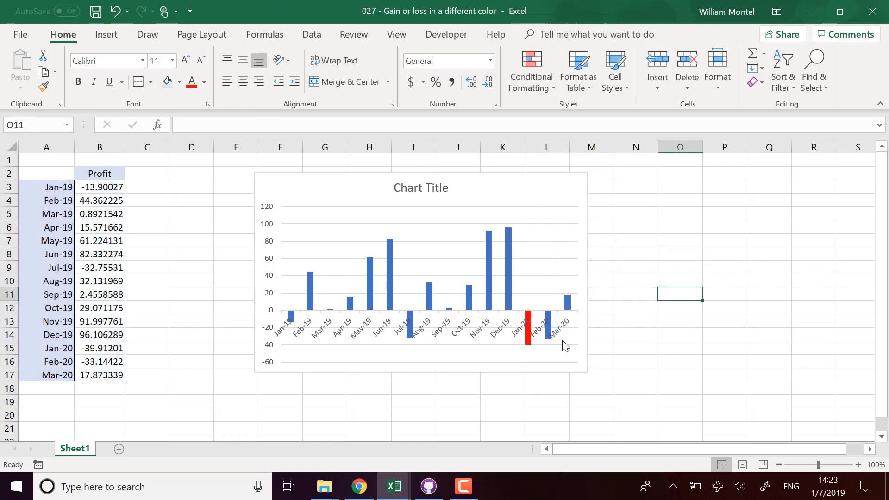
- Test the Jan-20 bar with a profit of 50 in B15, and undo both that value and the bar's red fill
click(531, 344)
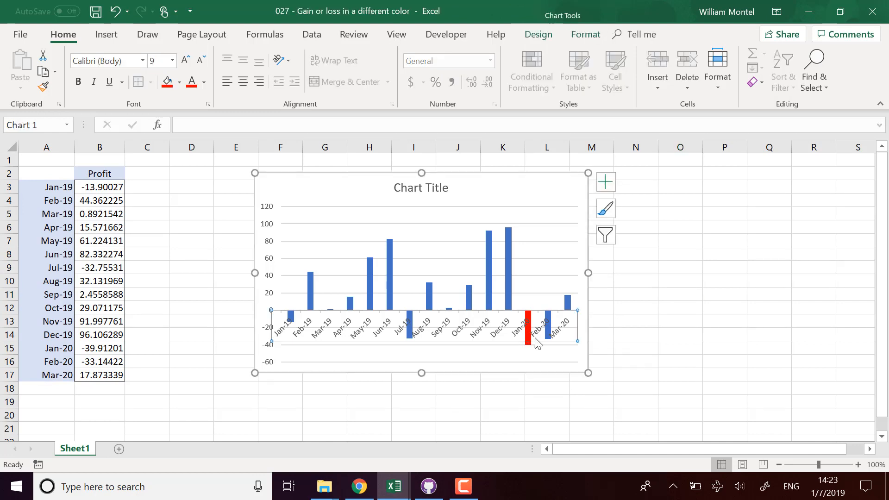
click(126, 361)
click(116, 345)
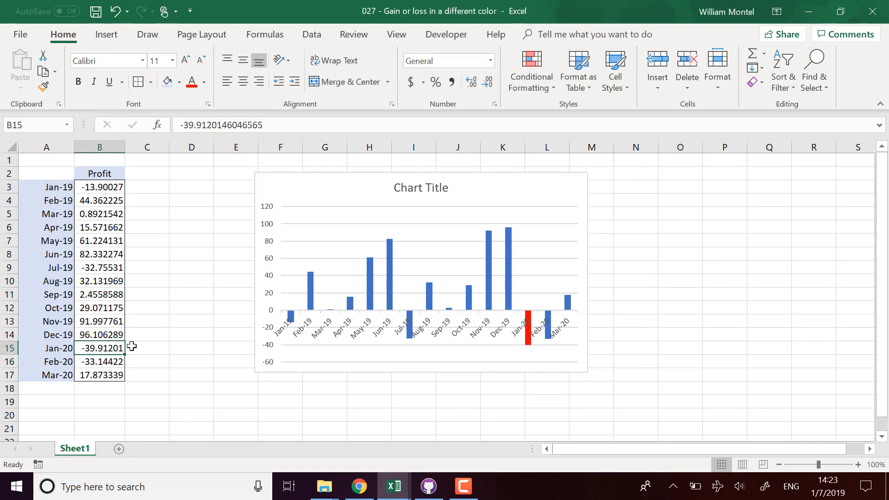
text(50)
key(Return)
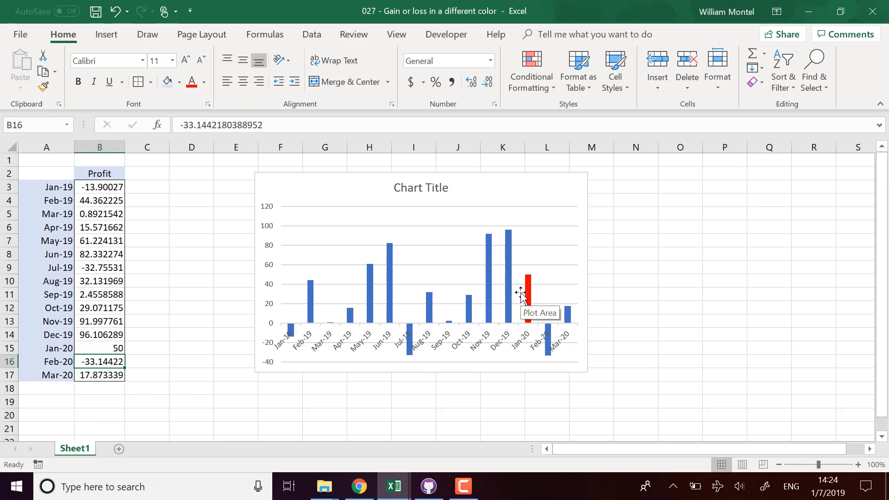
mouse_move(534, 291)
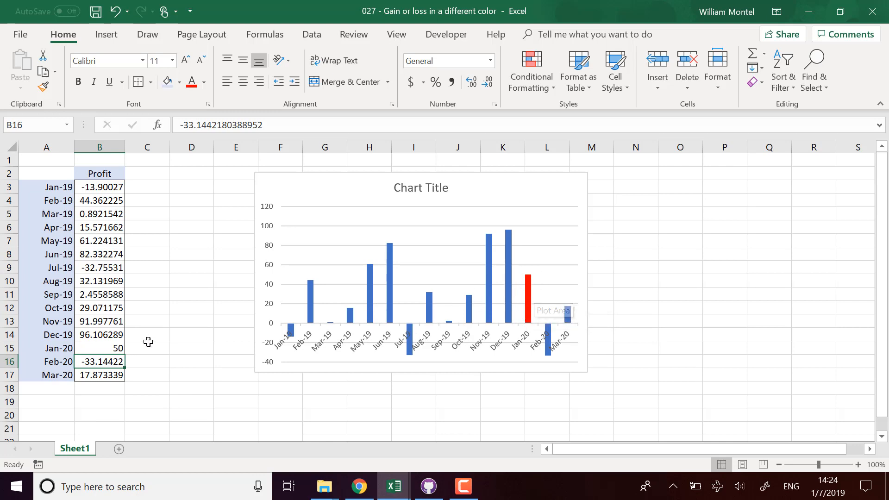
key(ctrl+z)
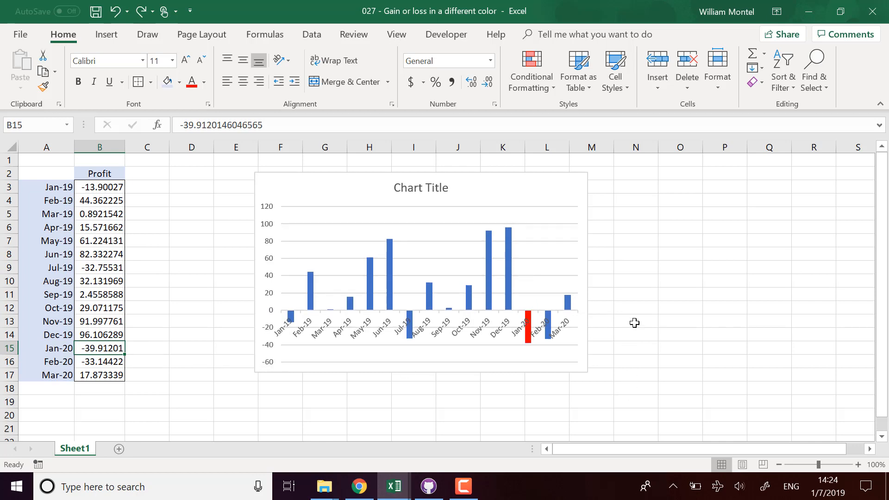
click(708, 292)
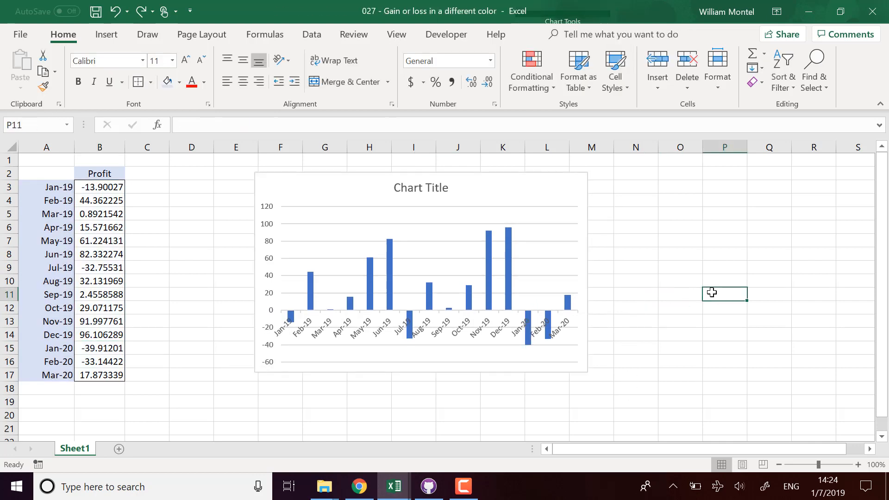
drag(101, 186, 111, 374)
click(209, 283)
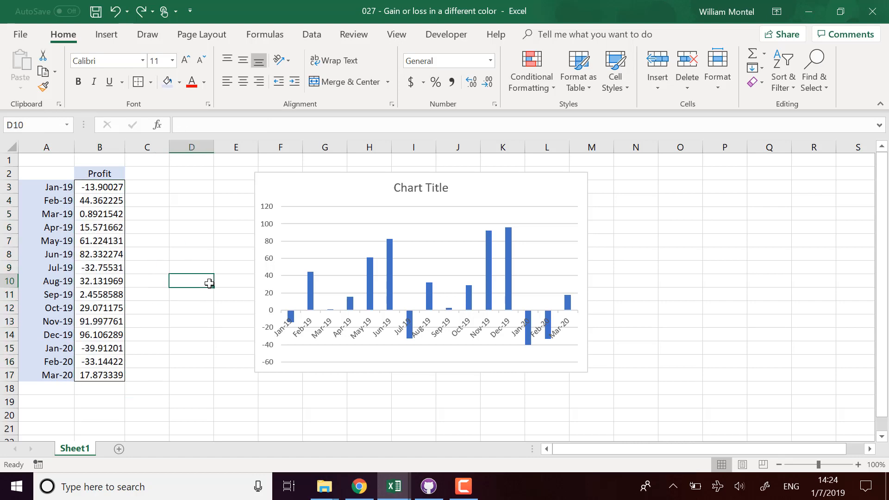
mouse_move(391, 256)
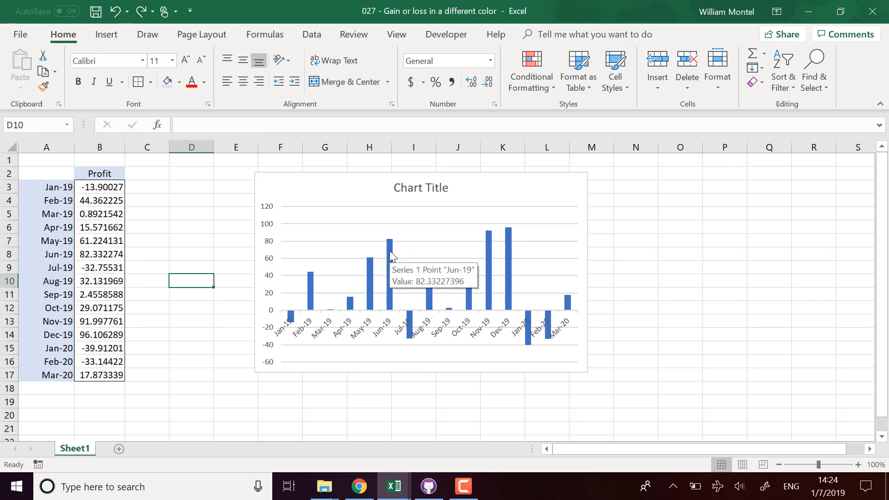
click(113, 174)
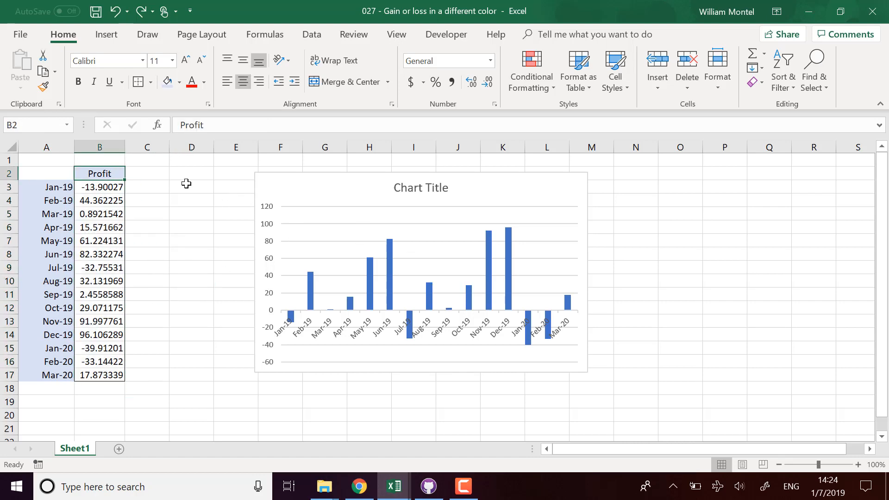
double_click(102, 174)
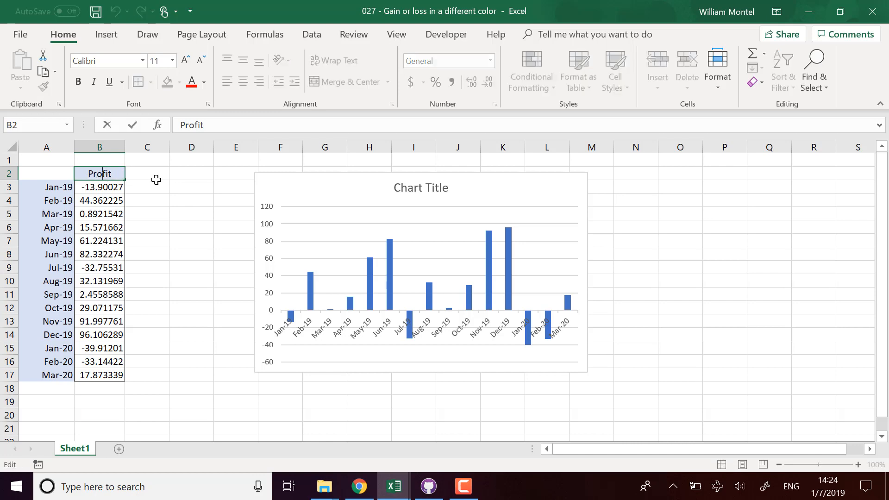
click(191, 178)
- Add the column headers Gain in C2 and Loss in D2 beside Profit
click(156, 172)
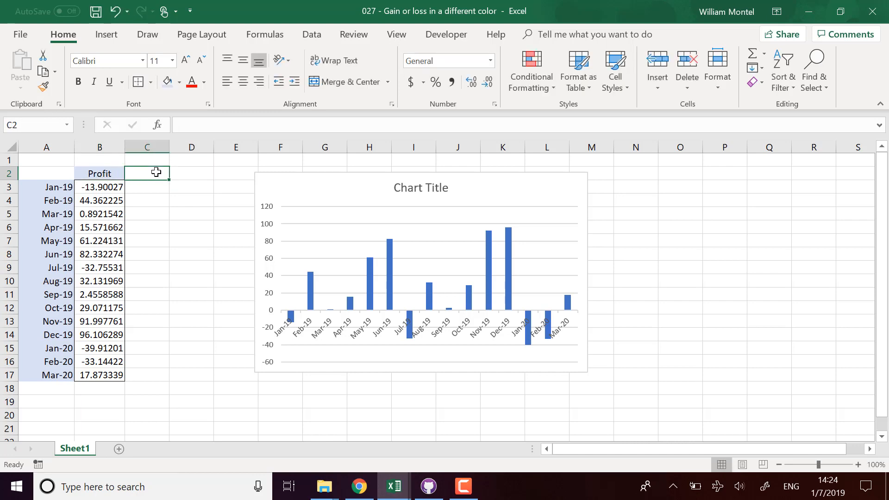
text(Gain)
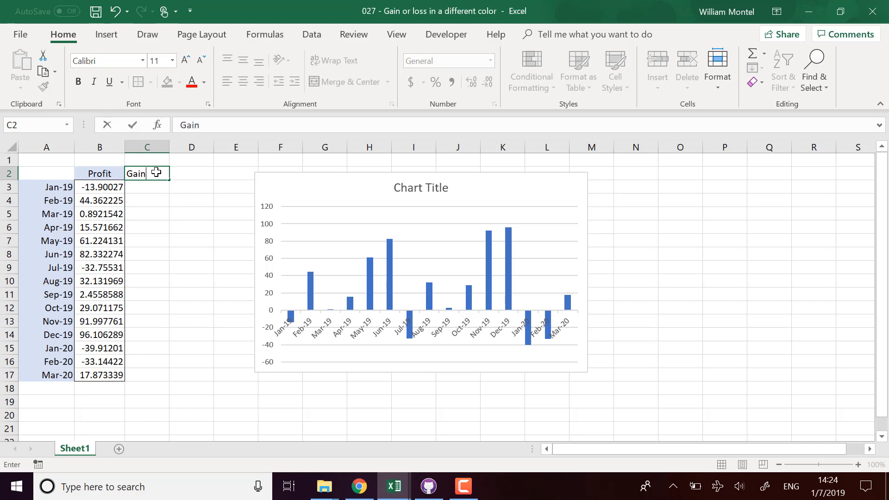
key(Tab)
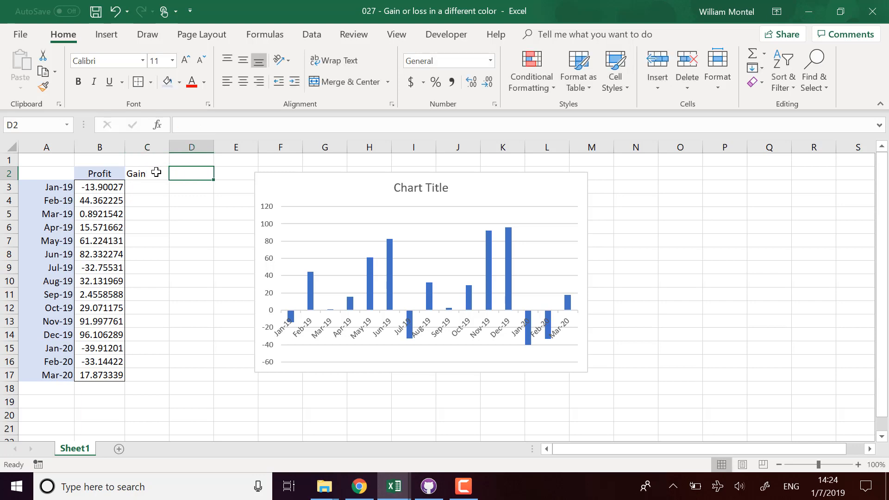
text(Loss)
key(Return)
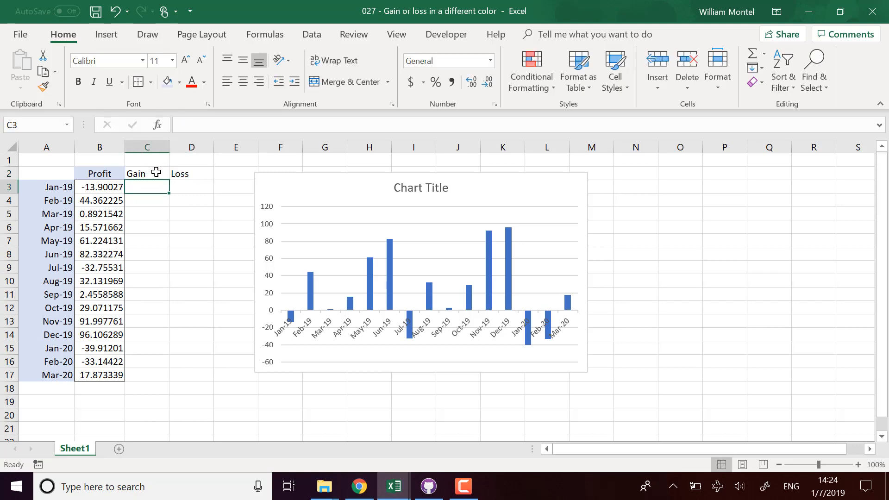
- Enter the formula =IF(B3>0,B3,0) in C3 and fill it down the Gain column through C17
text(=)
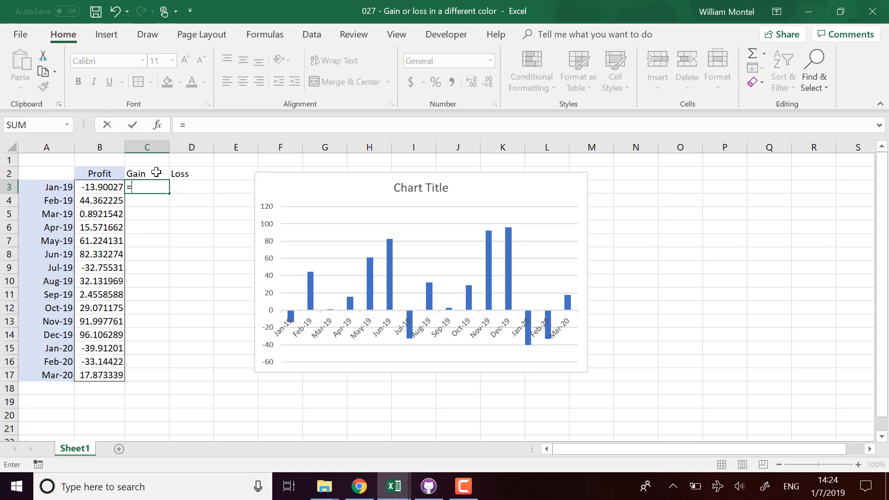
text(if()
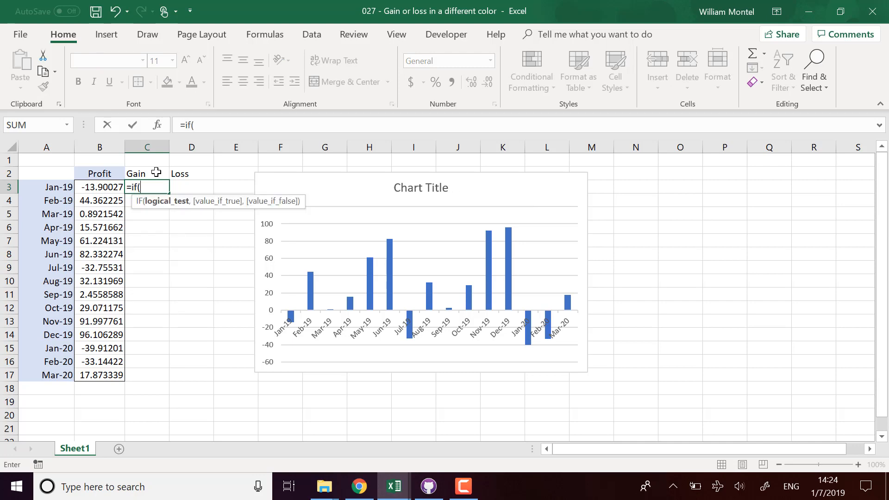
key(Left)
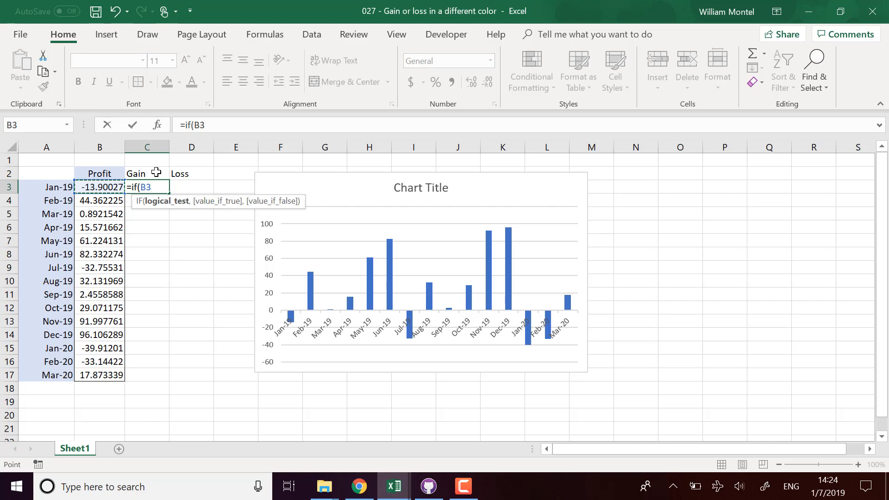
text(>0,)
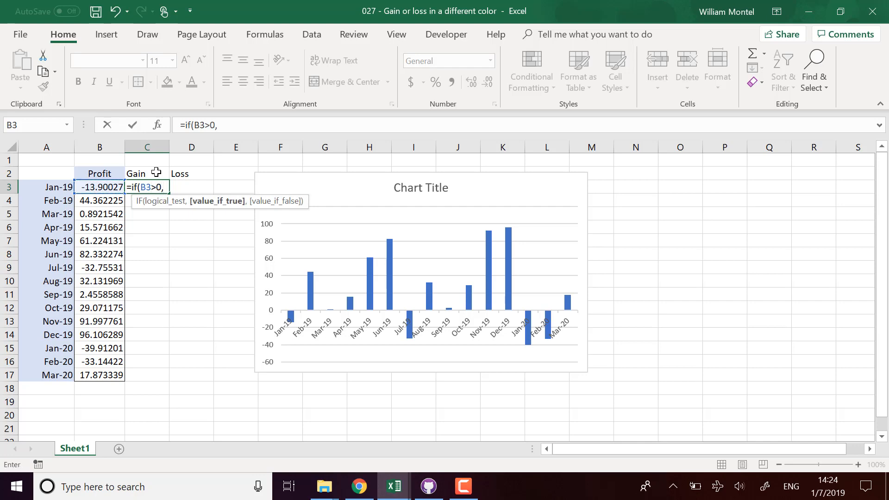
click(114, 186)
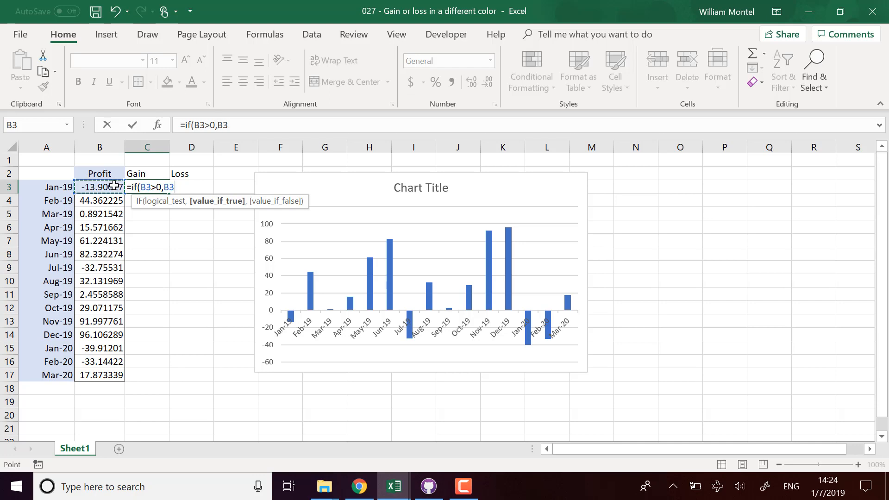
text(,0)
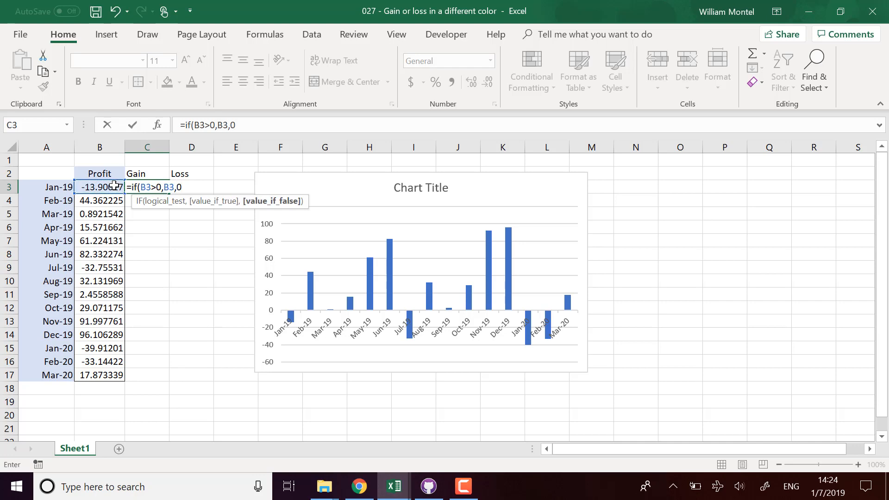
text())
key(Return)
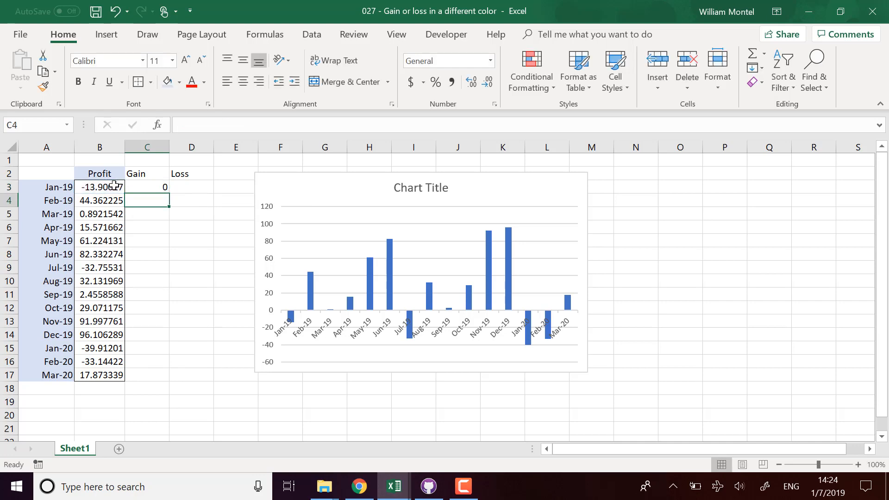
click(162, 189)
drag(169, 193, 164, 368)
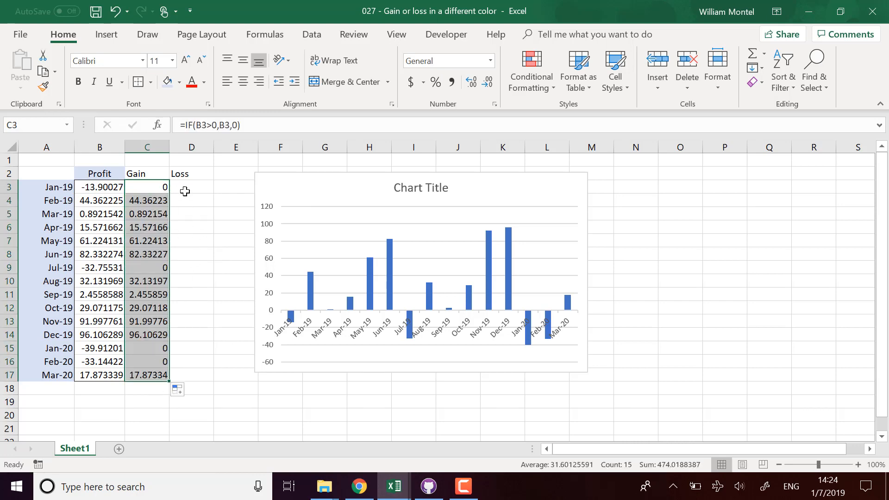
- Enter the formula =IF(B3>0,0,B3) in D3 and fill it down the Loss column through D17
click(191, 190)
text(=)
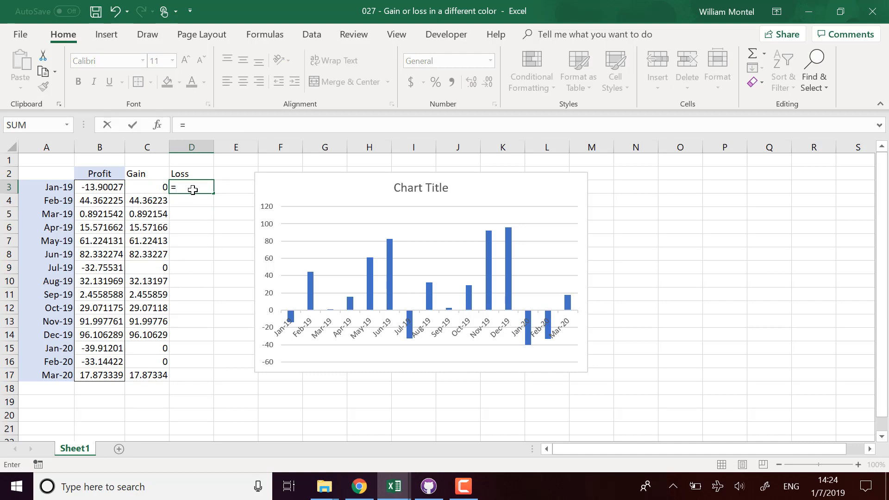
text(if()
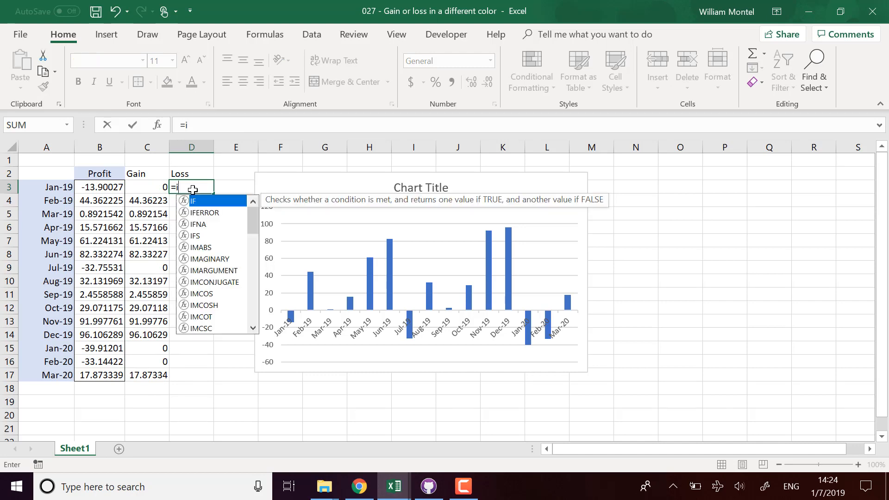
click(95, 186)
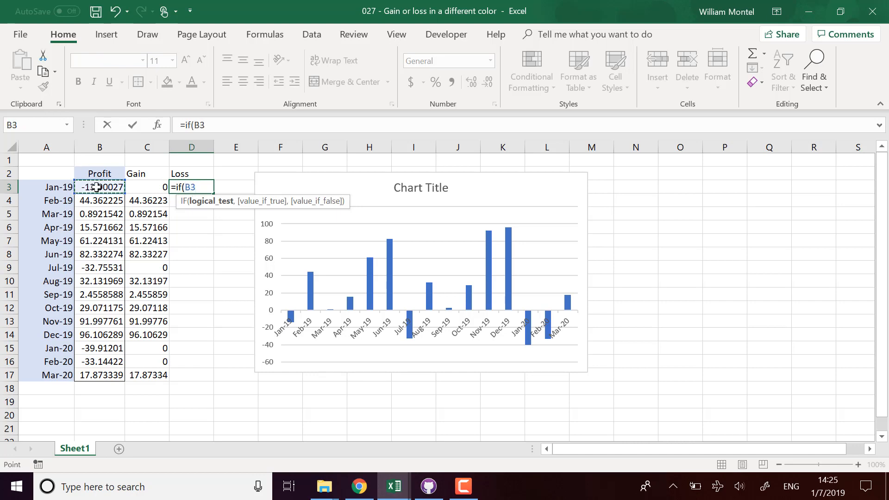
text(>0,)
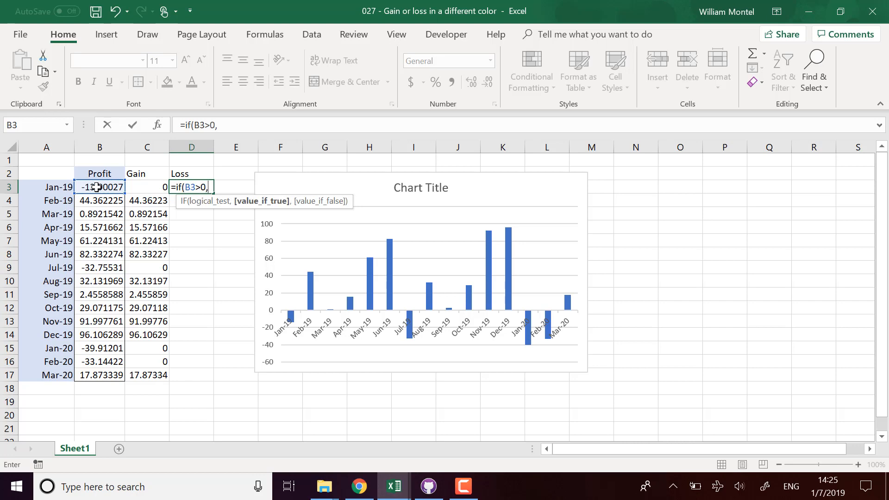
text(0,)
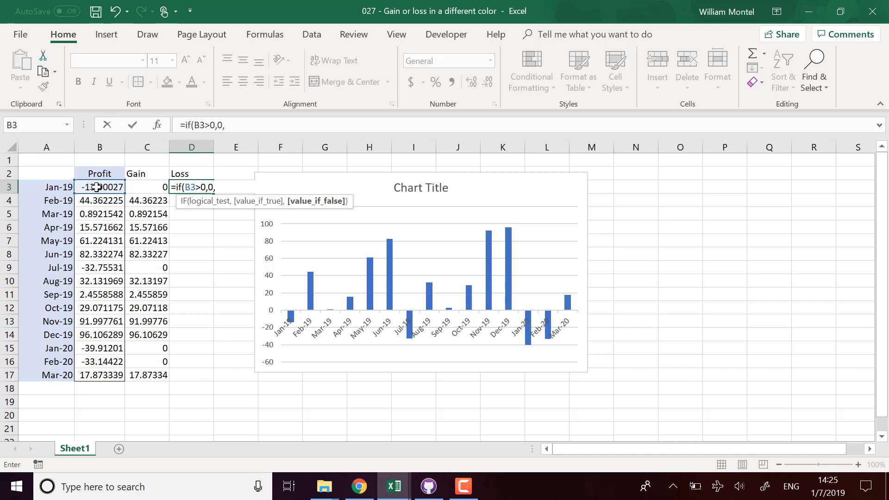
click(96, 187)
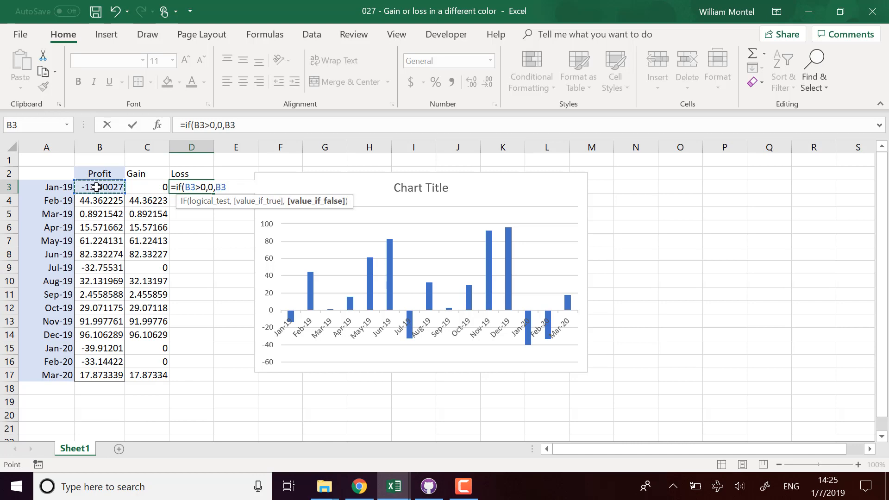
text())
key(Return)
click(209, 189)
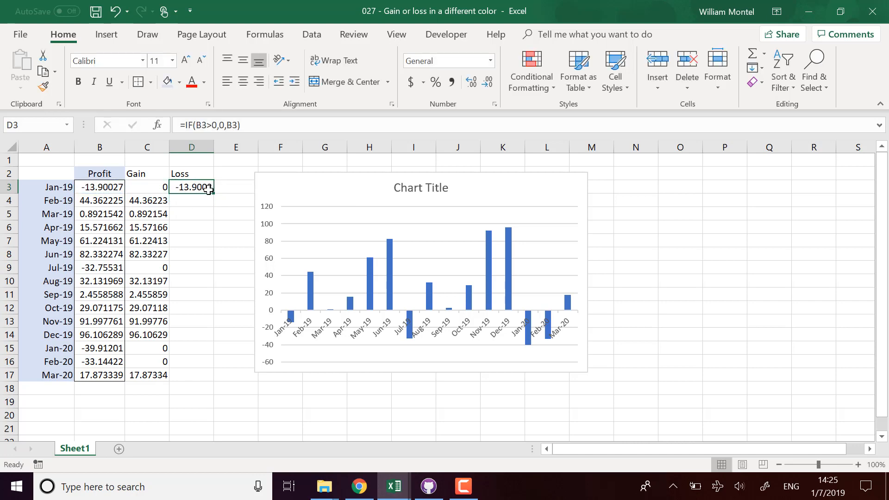
drag(213, 191, 206, 379)
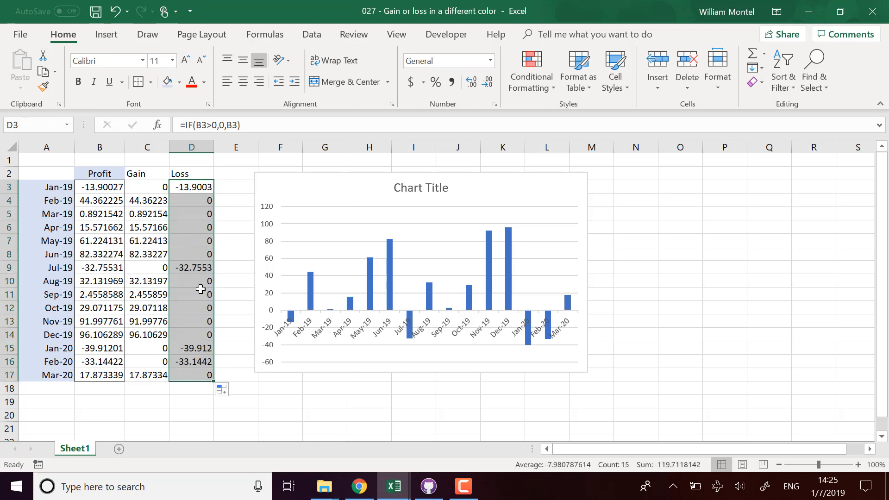
- Center the headers and values of the Gain and Loss columns, C2:D17
mouse_move(147, 187)
mouse_down()
mouse_move(194, 378)
mouse_move(144, 175)
mouse_up()
click(191, 389)
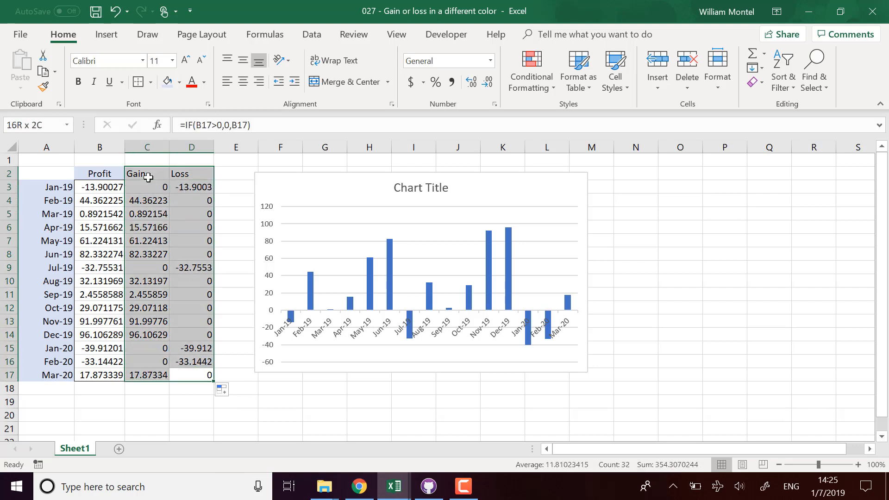
click(241, 85)
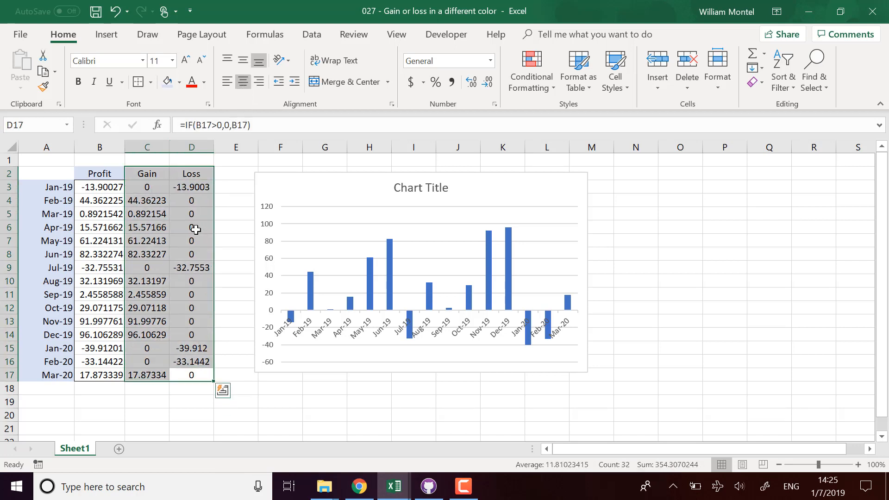
click(636, 214)
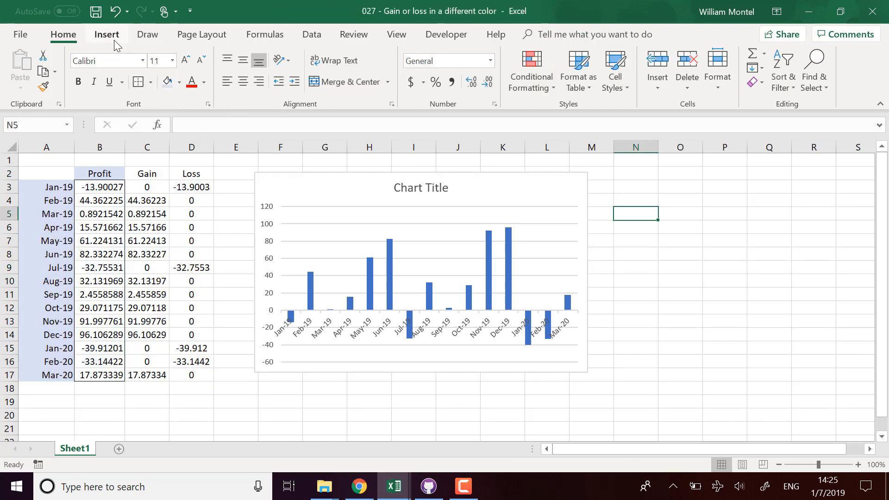
- Insert a 2-D clustered column chart from the Profit, Gain and Loss table and move it right so it starts around column J
click(111, 37)
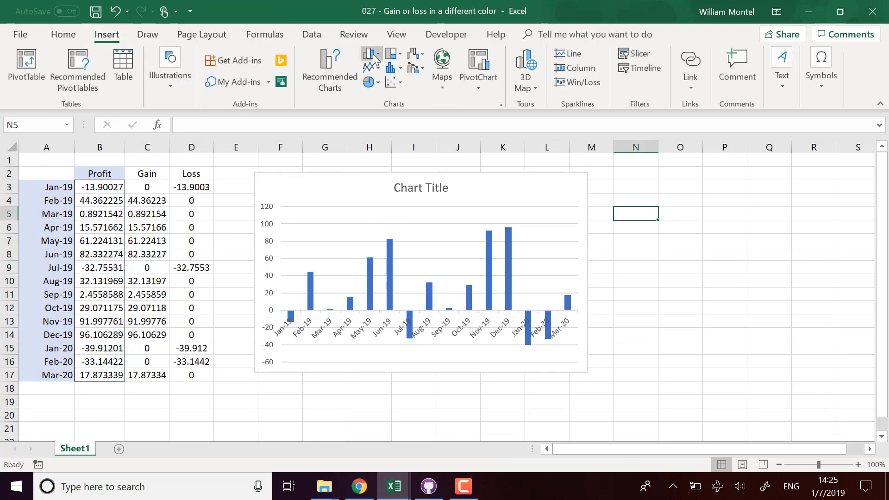
click(373, 56)
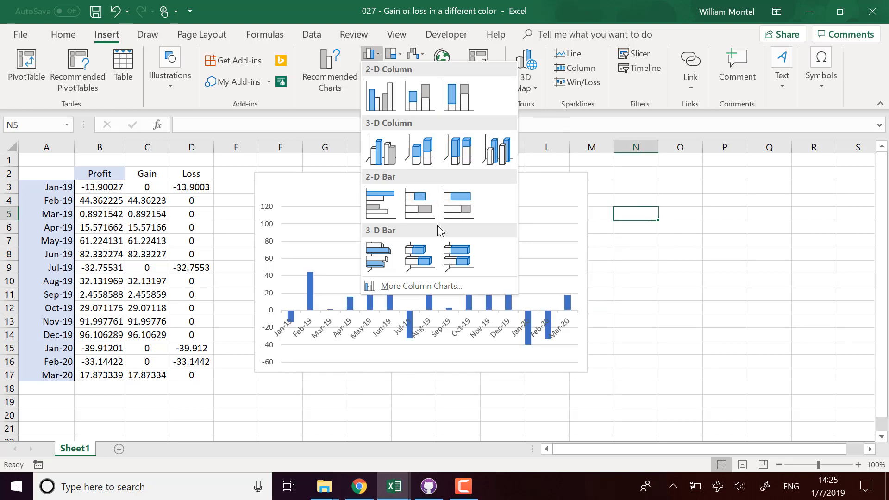
click(413, 99)
click(192, 204)
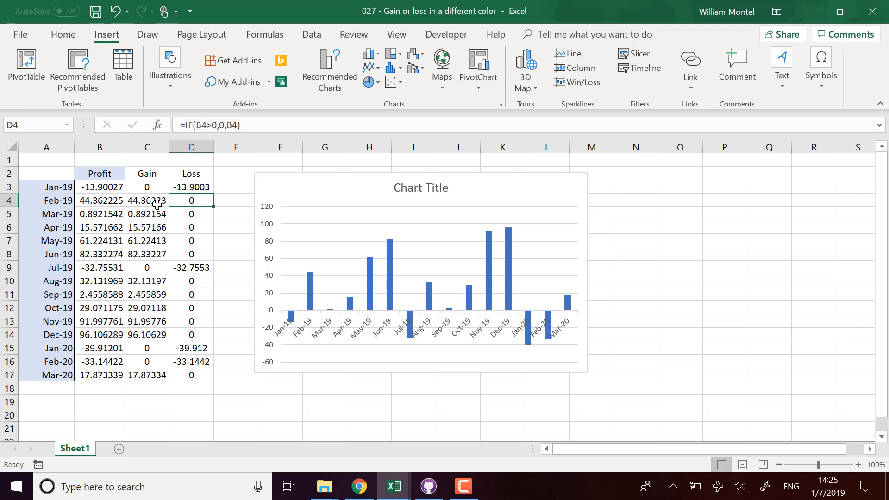
click(148, 202)
click(189, 199)
mouse_move(313, 308)
click(369, 53)
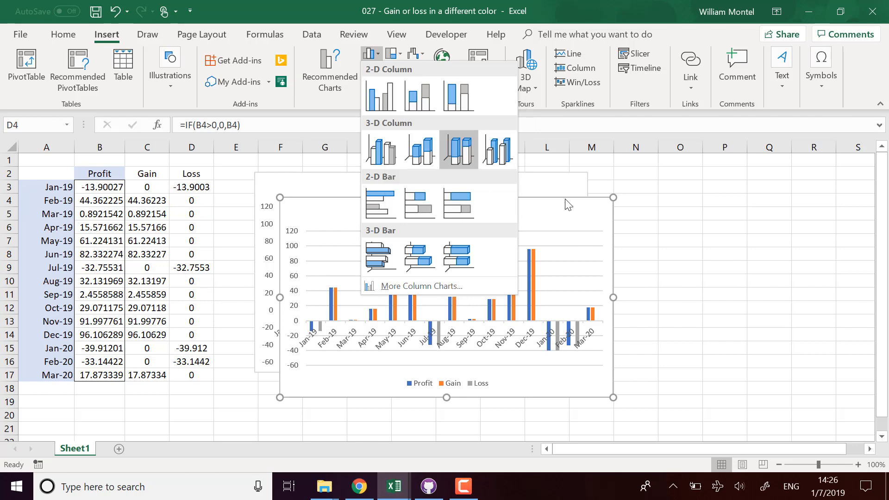
click(378, 104)
drag(523, 227, 681, 206)
- Exclude the Profit series from the new chart's data source, keeping only the Gain and Loss series
right_click(706, 200)
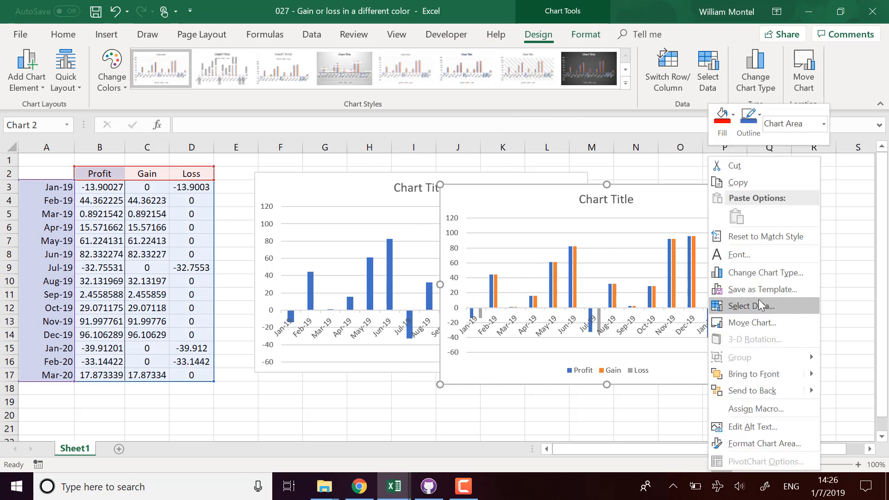
click(759, 306)
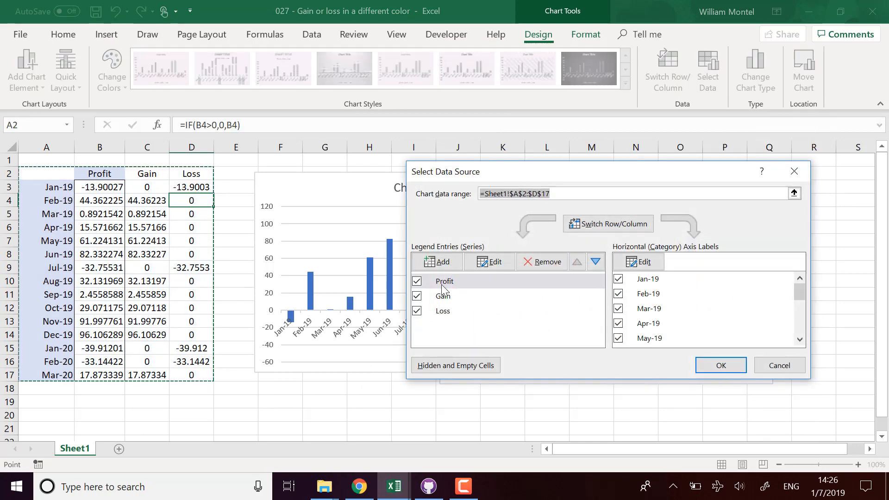
click(417, 281)
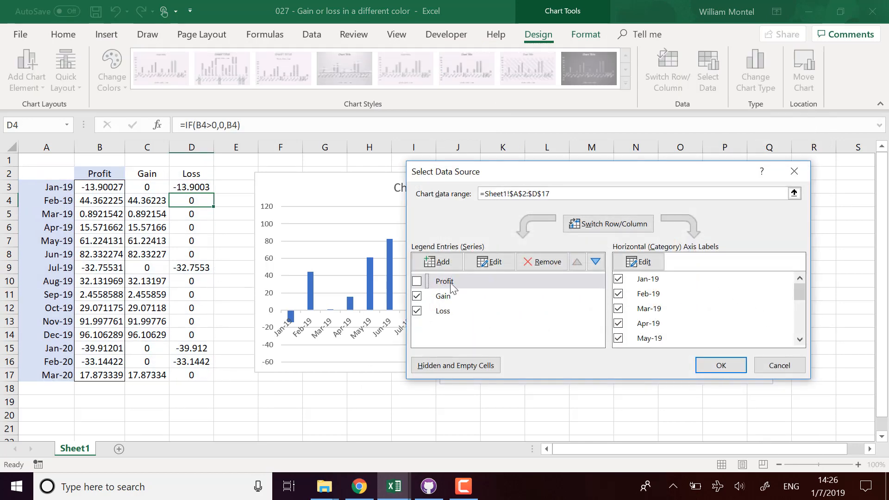
click(722, 366)
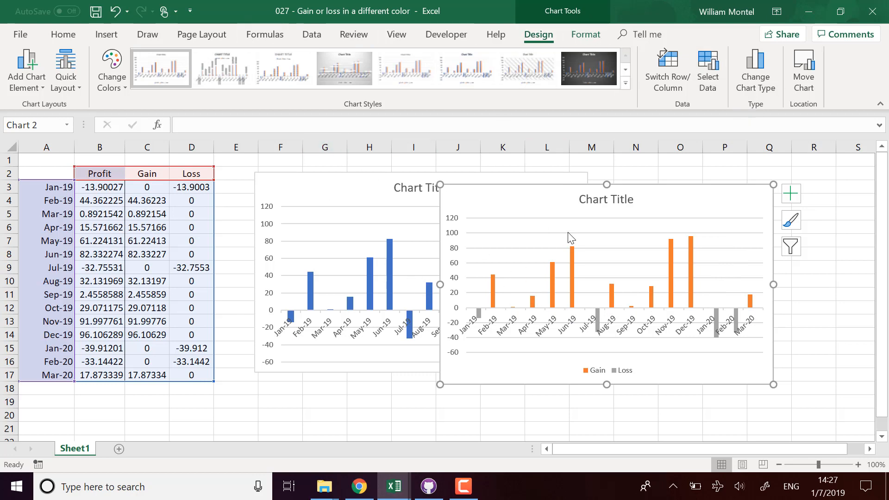
- Change the Gain and Loss chart's type to Stacked Column
right_click(541, 199)
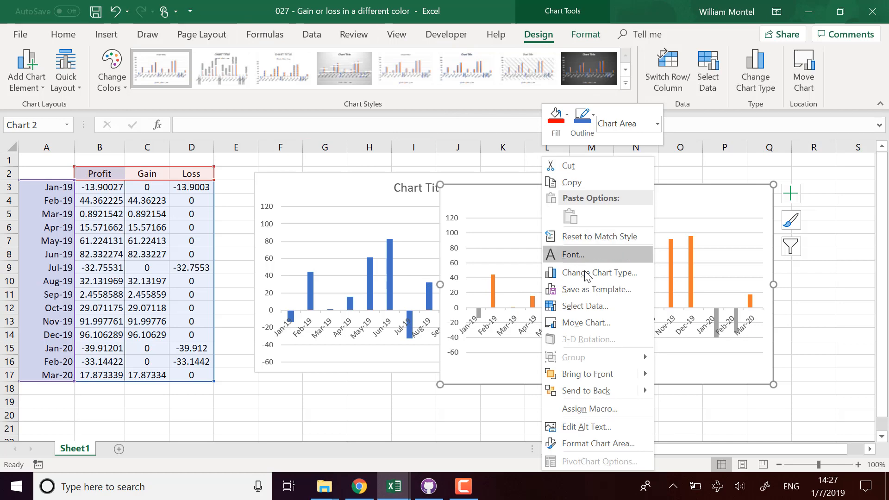
click(569, 252)
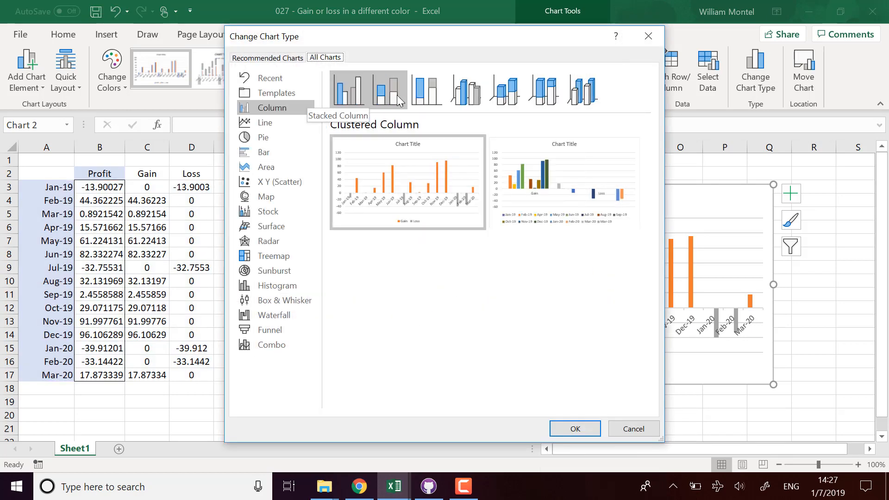
click(389, 93)
mouse_move(406, 196)
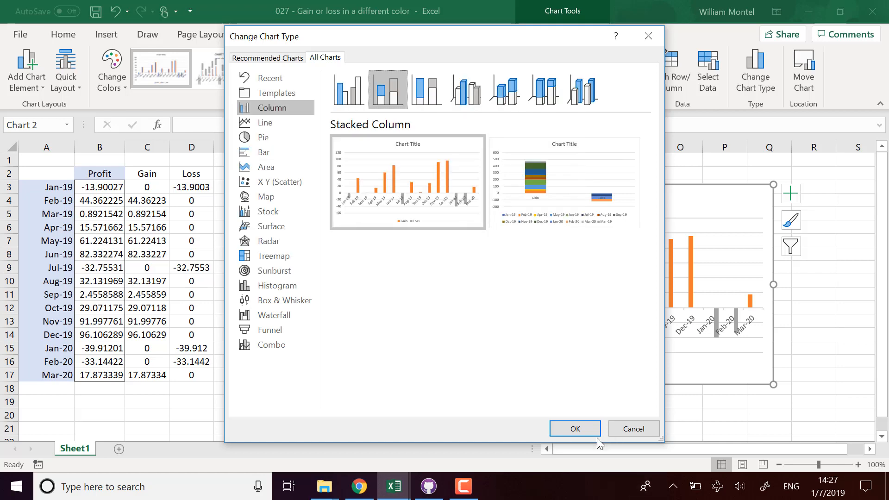
click(595, 433)
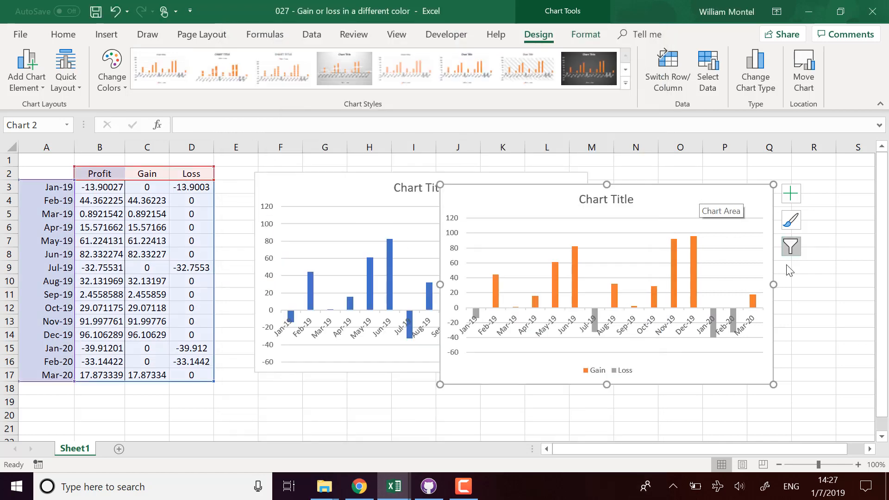
- Fill the Gain series in the stacked column chart with the theme green
click(714, 341)
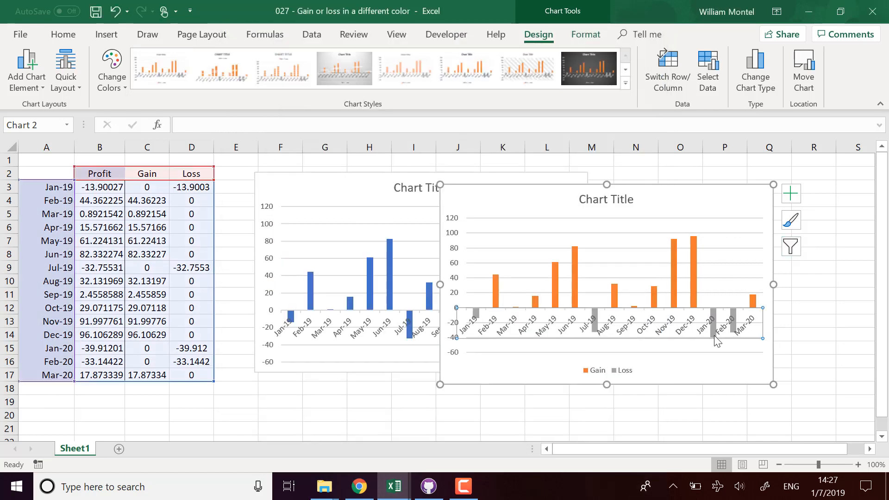
click(672, 253)
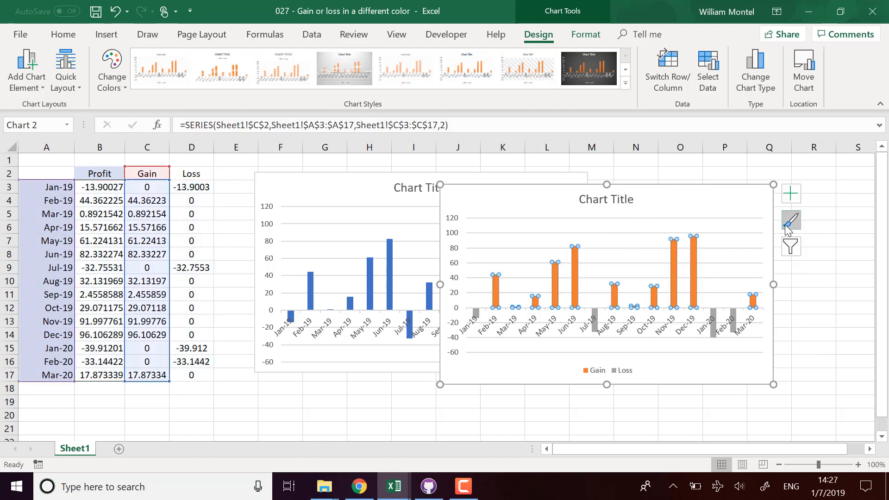
right_click(672, 255)
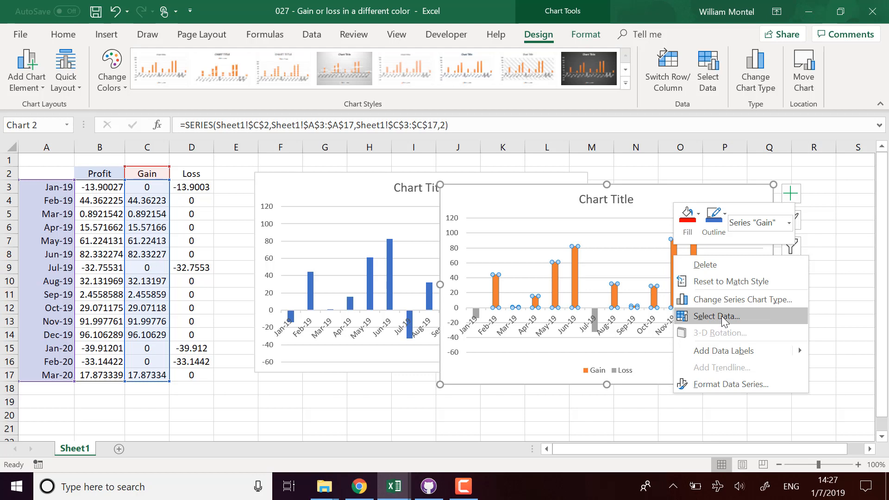
click(688, 237)
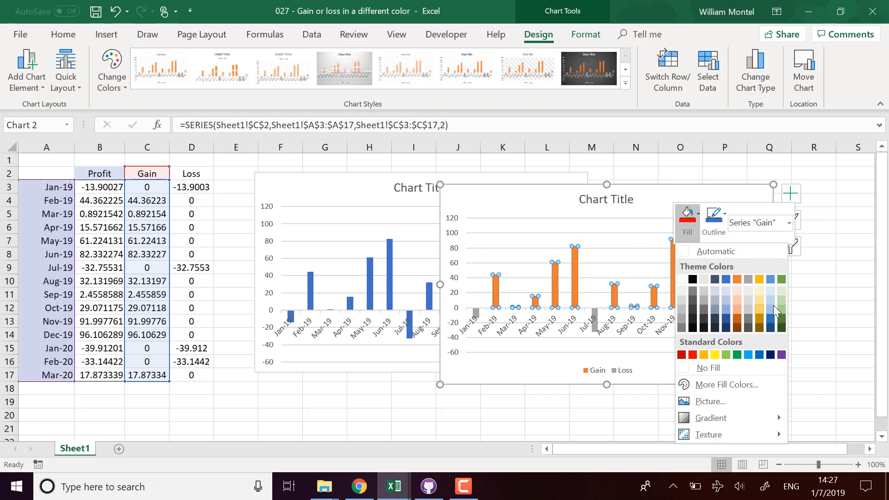
click(781, 280)
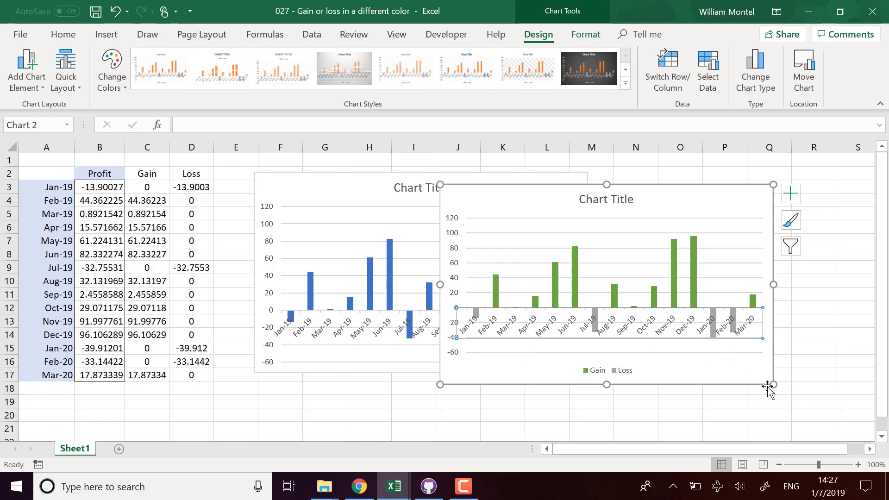
- Set the Jan-20 profit in B15 to -50
click(166, 336)
click(201, 350)
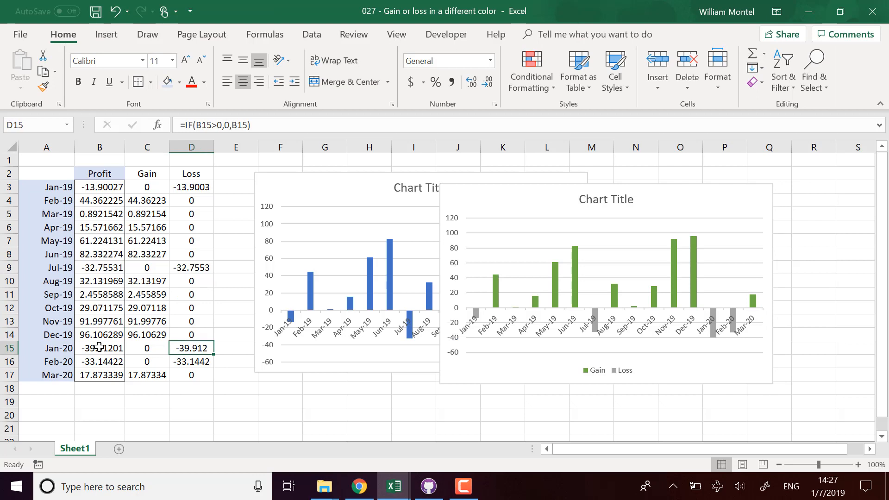
click(100, 347)
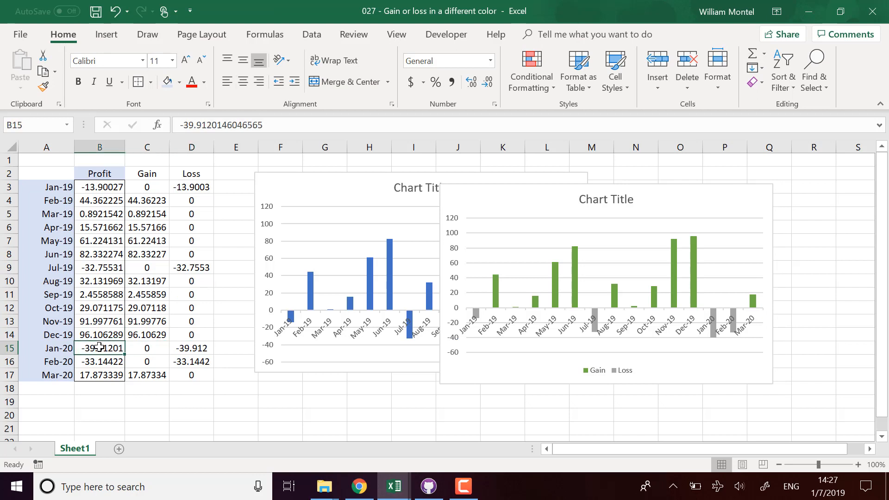
text(-50)
key(Return)
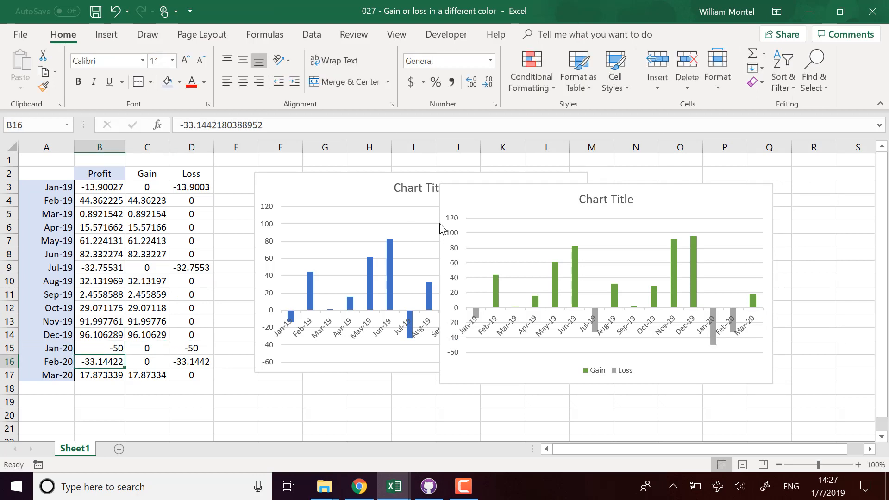
- Fill the chart's Loss series with red and move the chart farther right, off more of the original profit chart
click(715, 345)
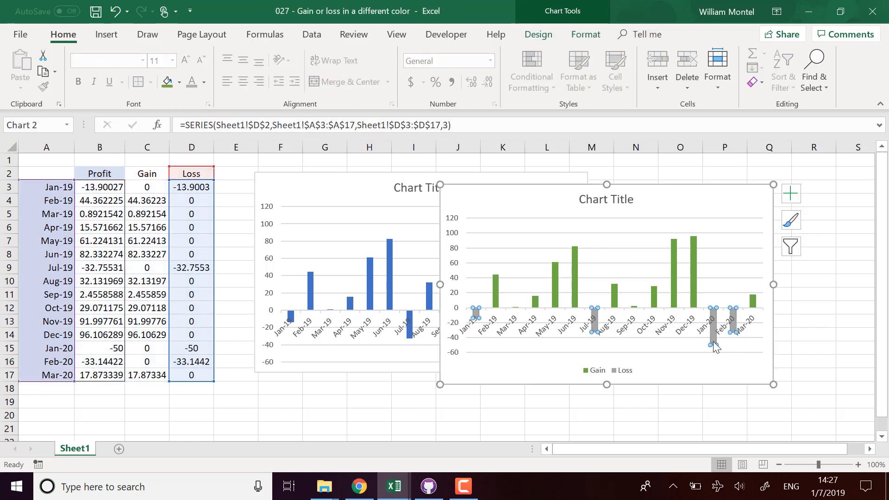
right_click(715, 345)
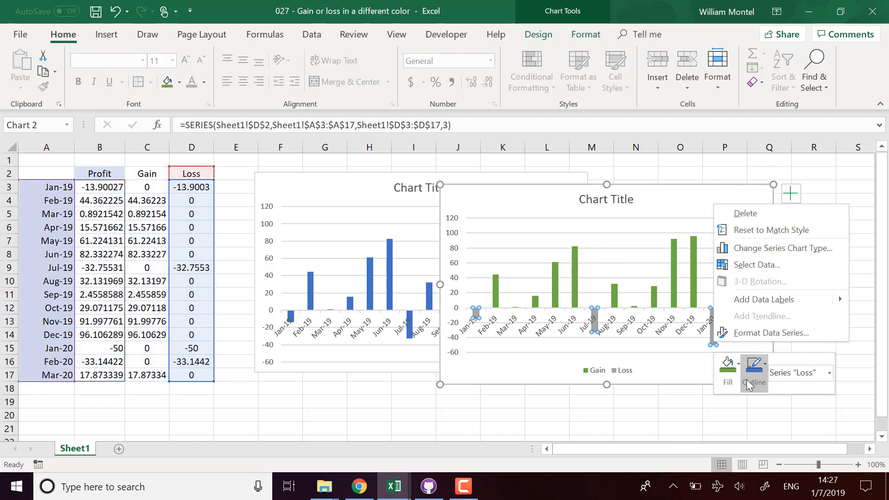
click(738, 366)
click(732, 264)
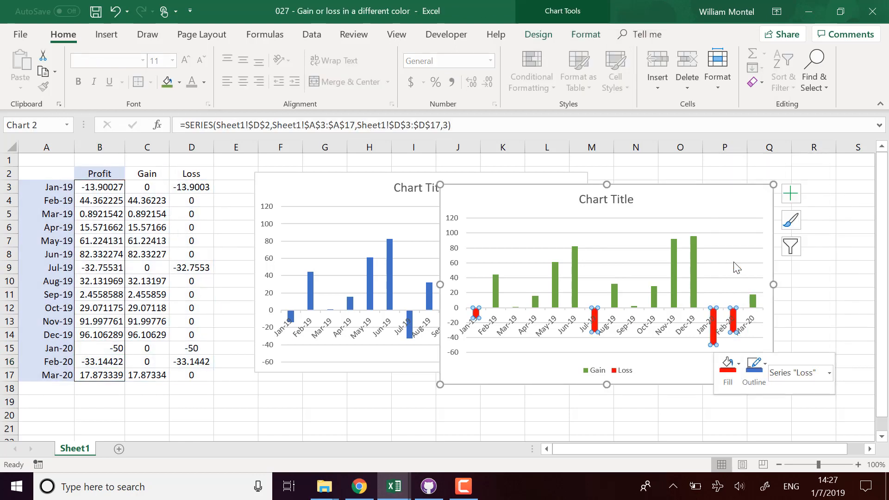
click(661, 430)
drag(704, 204, 776, 196)
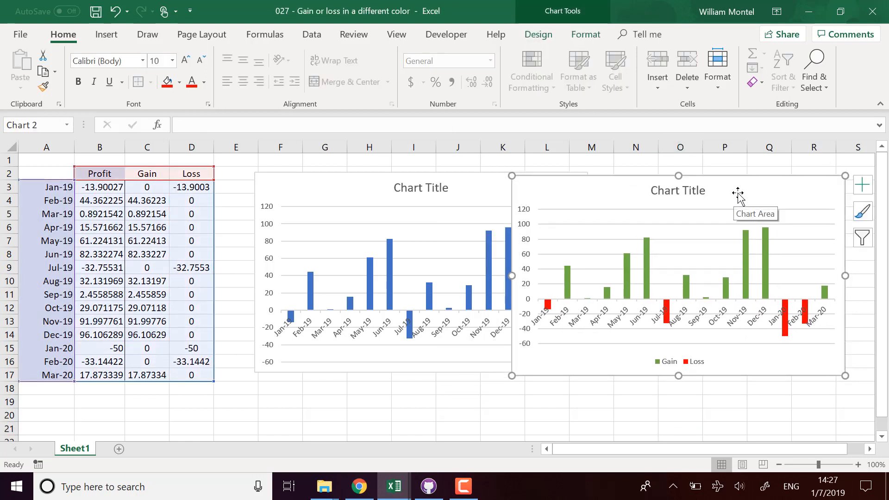
- Set the Apr-19 profit in B6 to -60
click(617, 325)
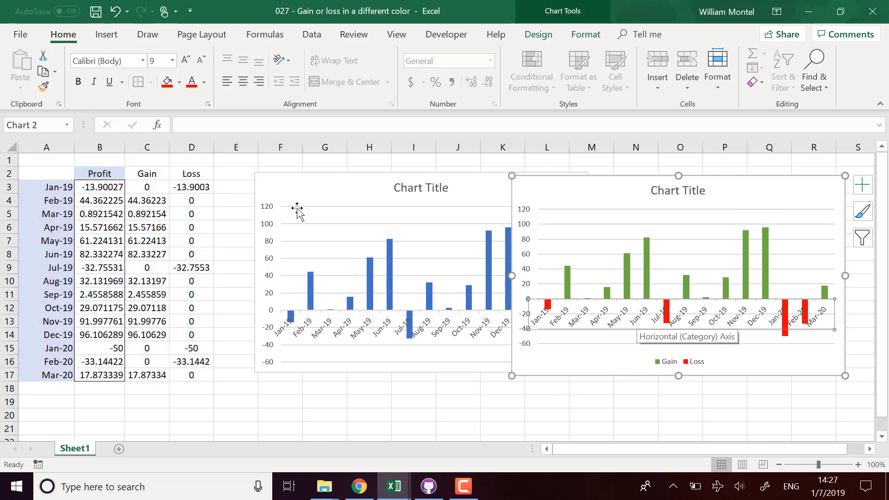
click(149, 242)
click(110, 225)
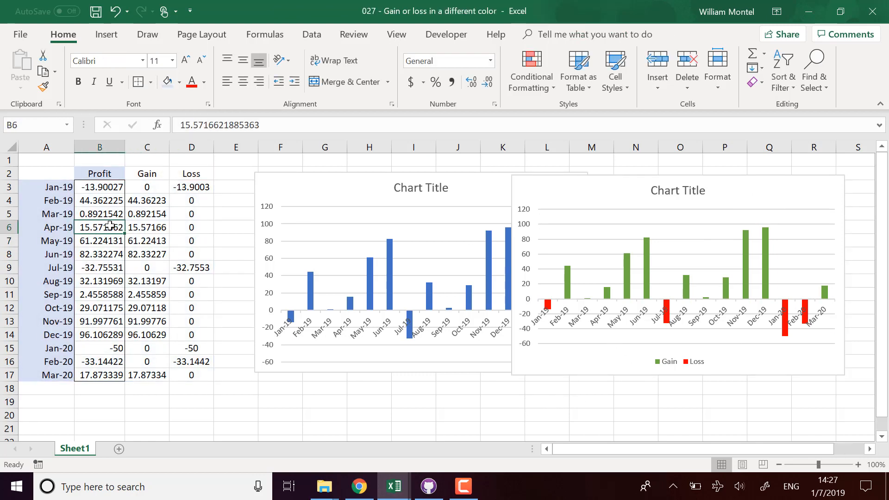
text(-60)
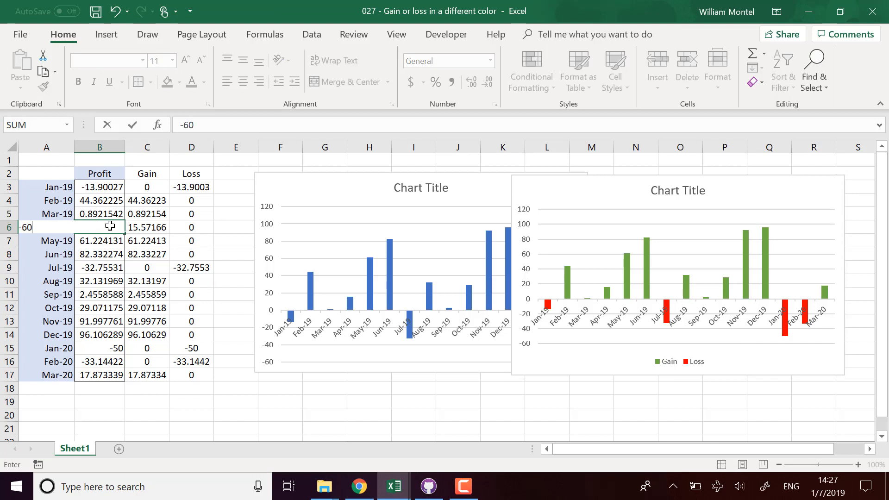
key(Return)
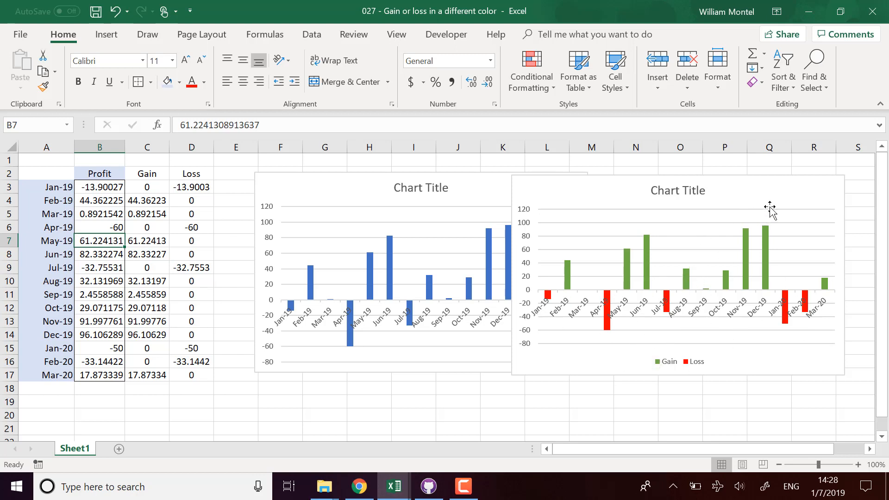
- Enlarge the Gain and Loss chart by extending its lower-left corner outward to about column I and row 18
click(514, 376)
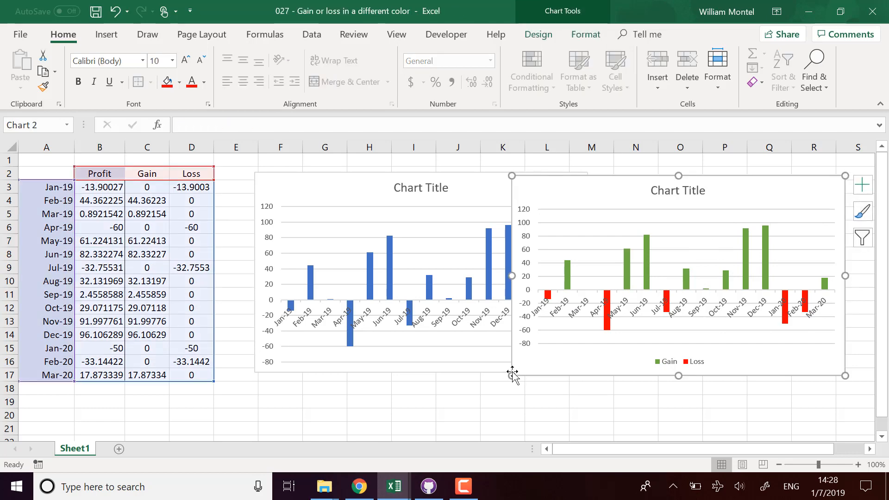
drag(512, 375, 414, 394)
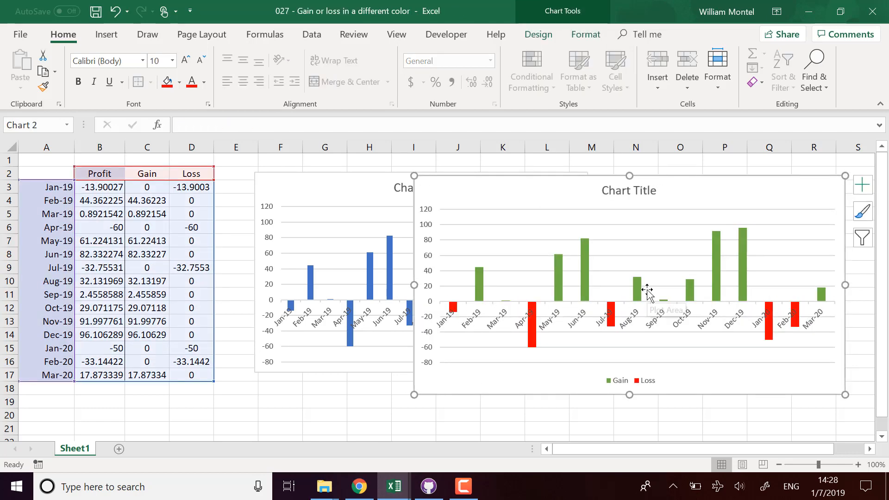
click(236, 172)
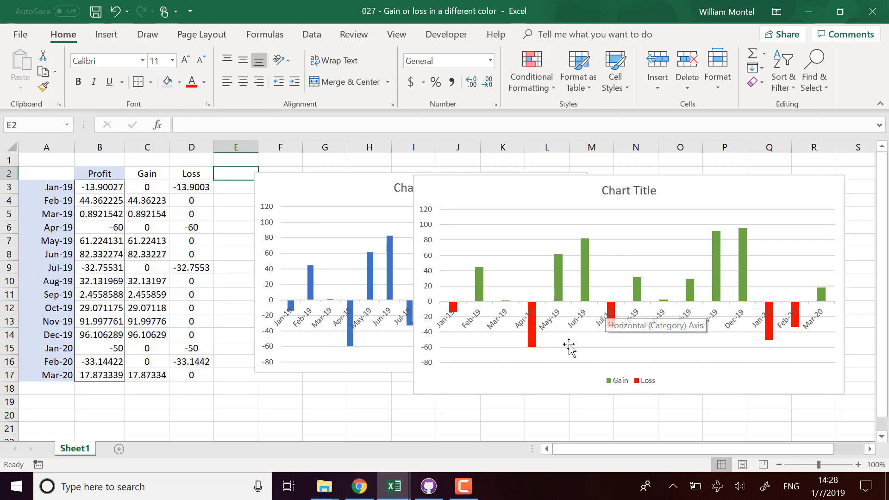
- Examine the chart's Gain series and the source data in the Gain, Loss and Profit columns
mouse_move(693, 290)
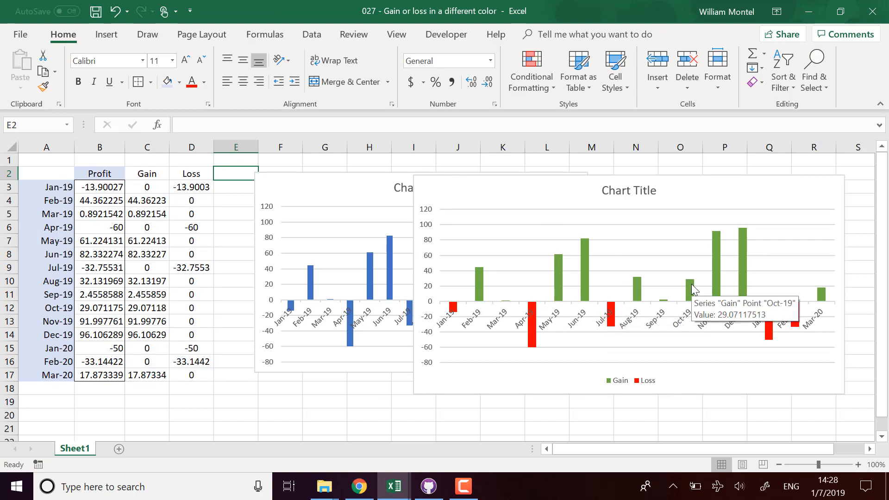
click(586, 267)
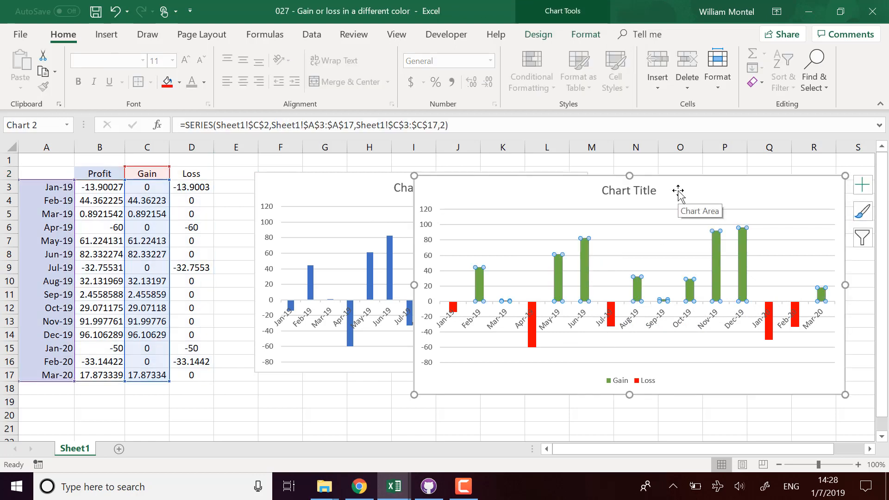
click(231, 170)
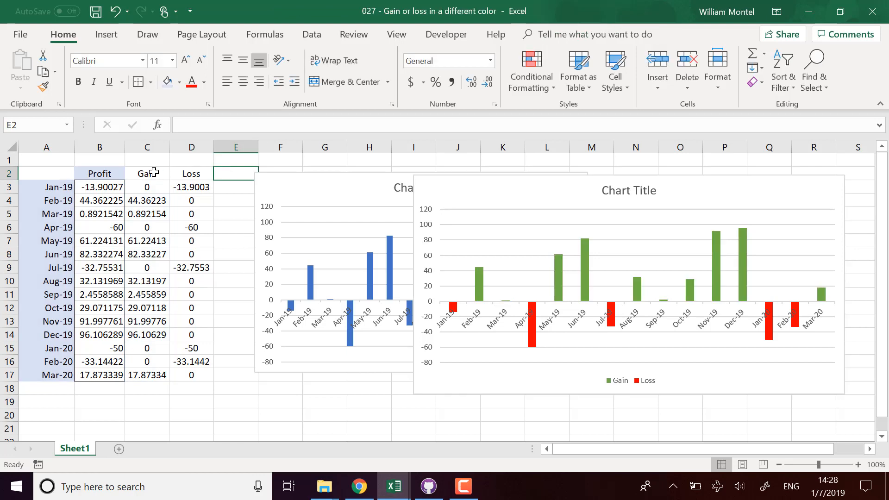
drag(154, 173, 148, 375)
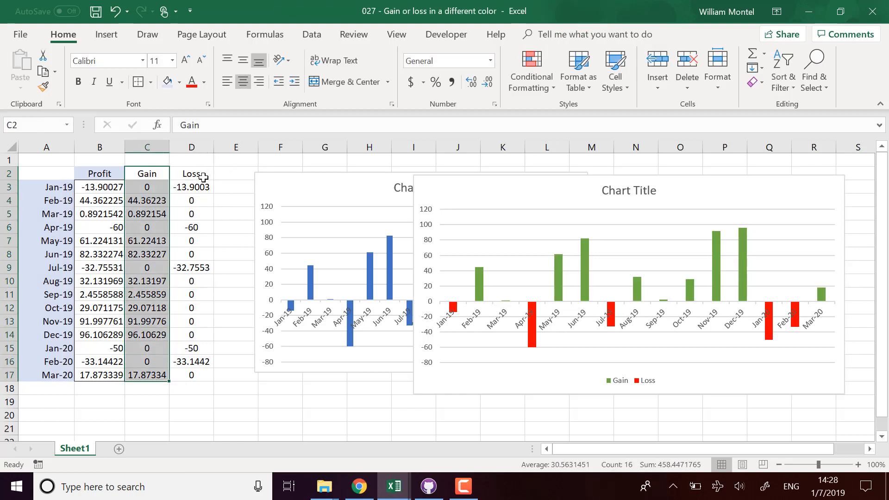
drag(203, 177, 191, 374)
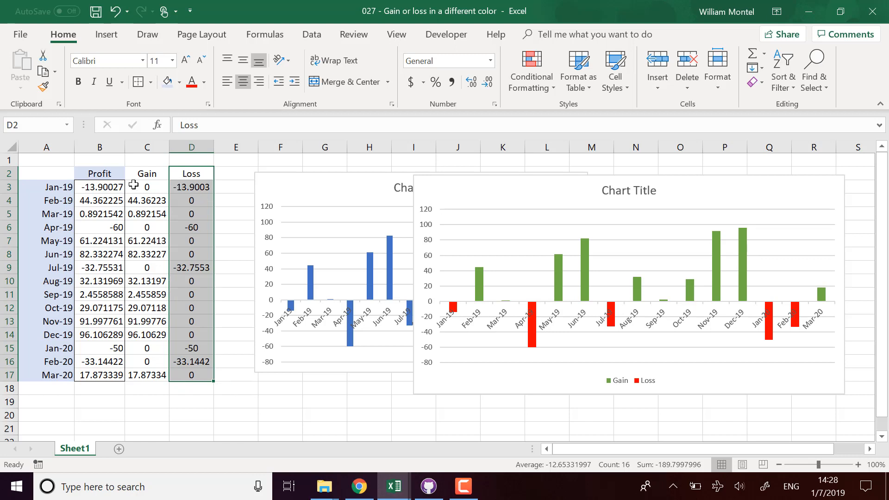
click(96, 188)
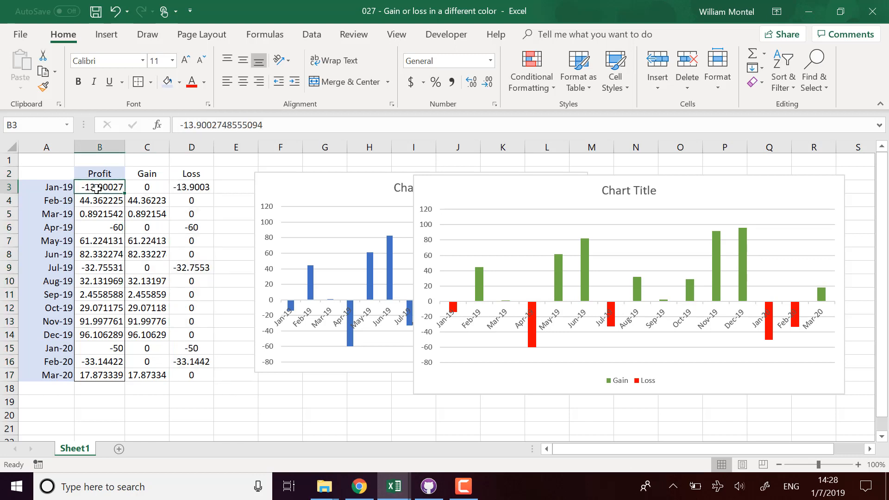
click(241, 189)
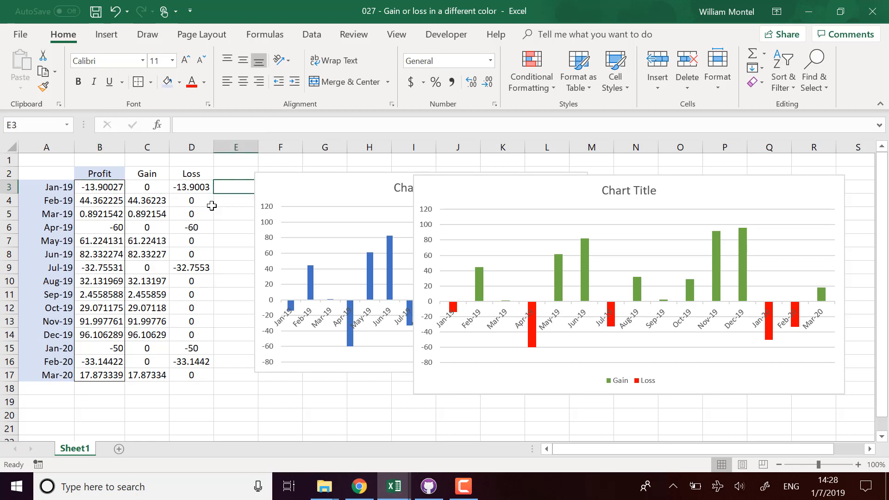
- Move the original profit chart slightly right and up, and shift the Gain and Loss chart slightly left
drag(313, 186, 353, 174)
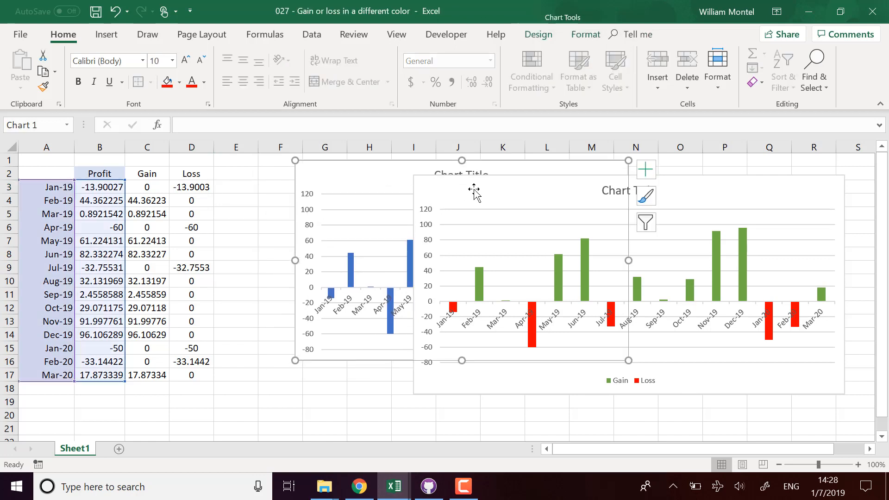
drag(752, 193, 731, 193)
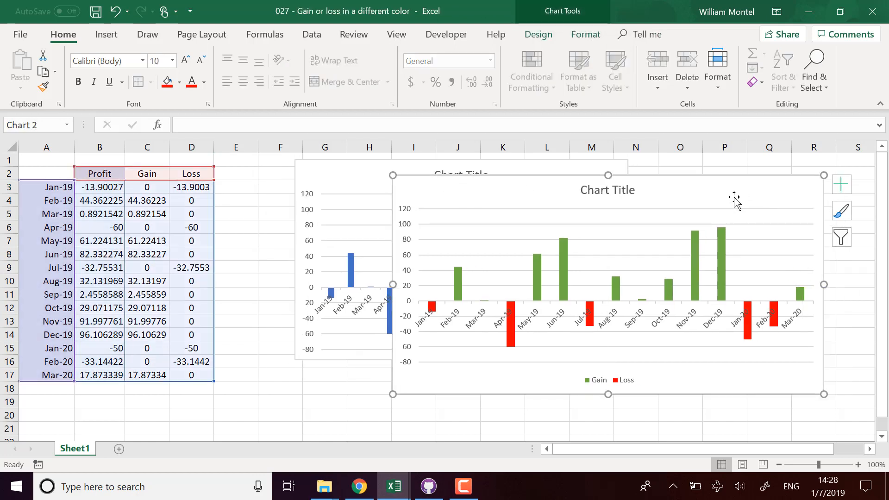
click(265, 197)
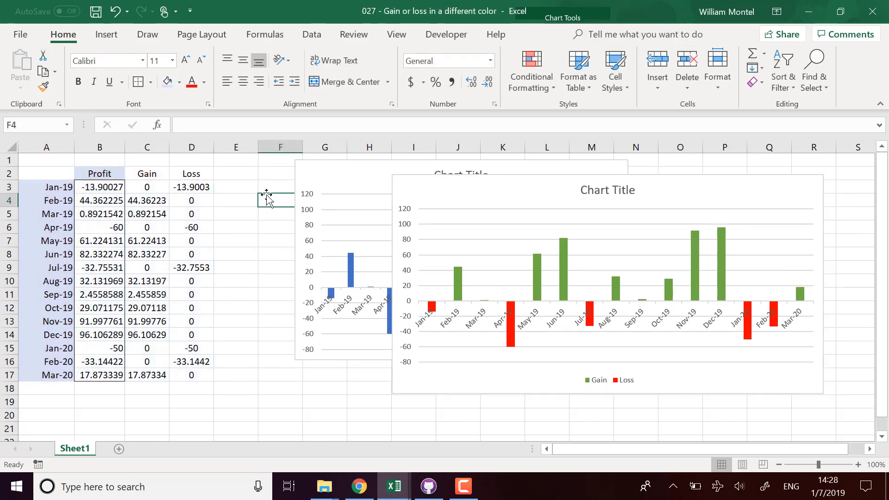
- Review the IF formulas behind the Jan-19 gain in C3 and loss in D3
click(146, 187)
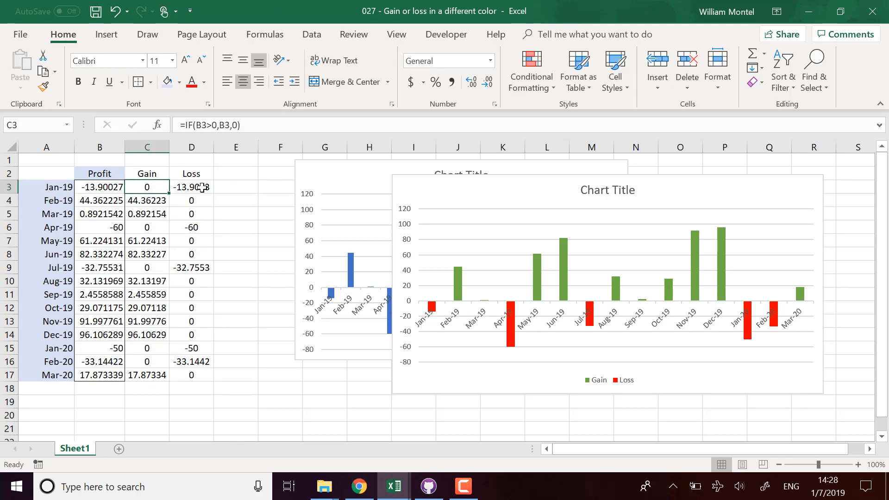
click(172, 187)
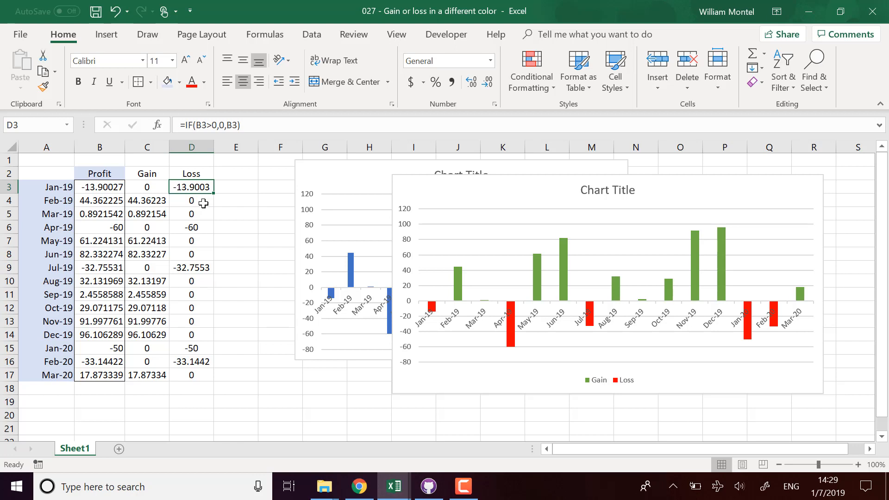
click(158, 173)
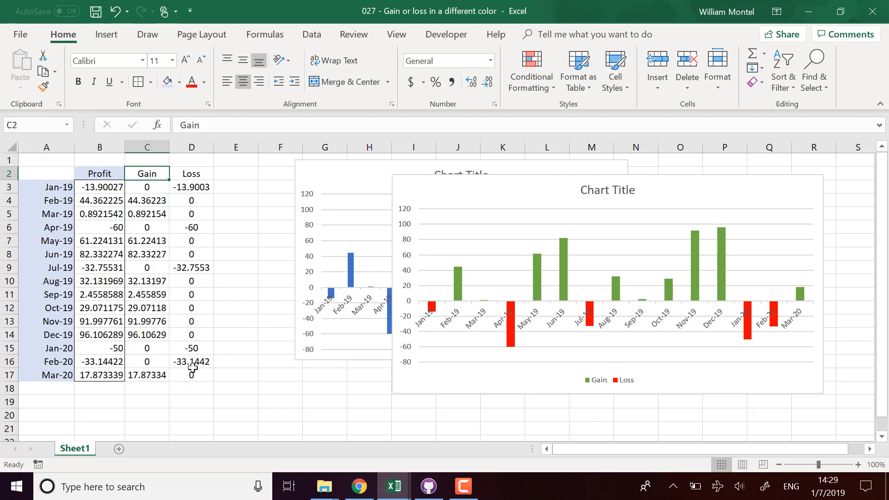
click(200, 187)
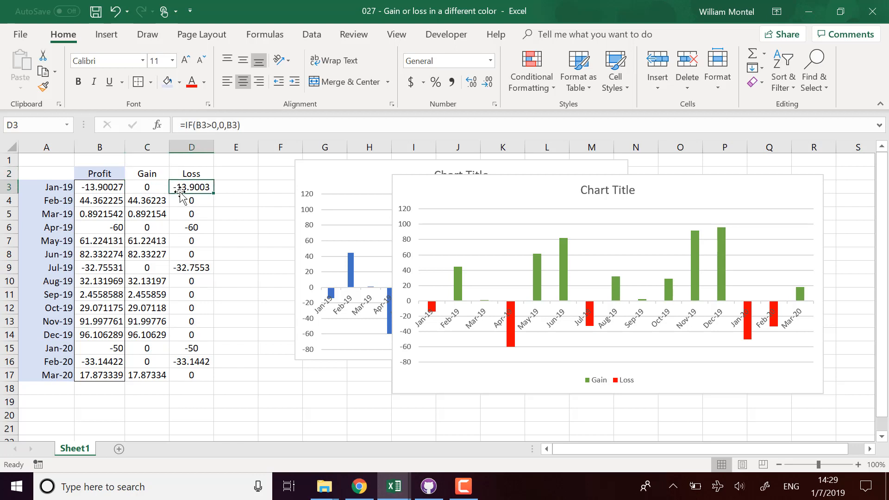
click(237, 187)
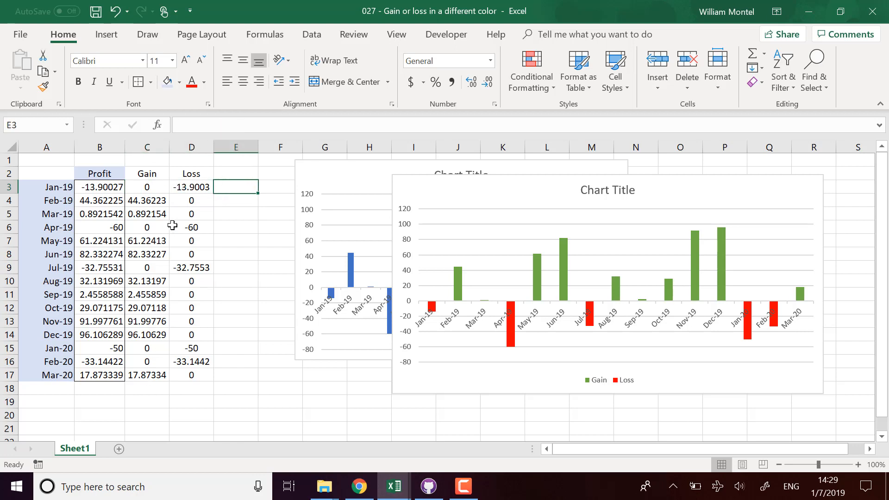
click(190, 186)
click(244, 187)
- Move the Gain and Loss chart left and slightly up, over most of the original profit chart
drag(717, 195, 653, 186)
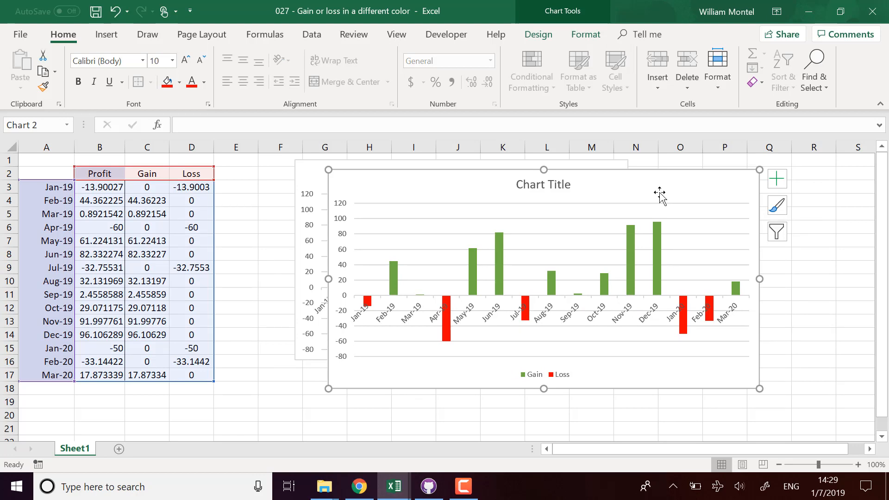
click(250, 213)
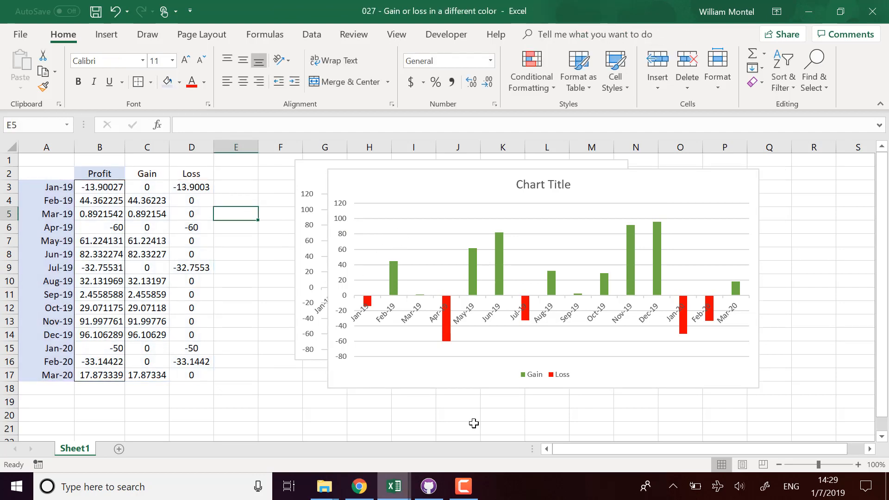